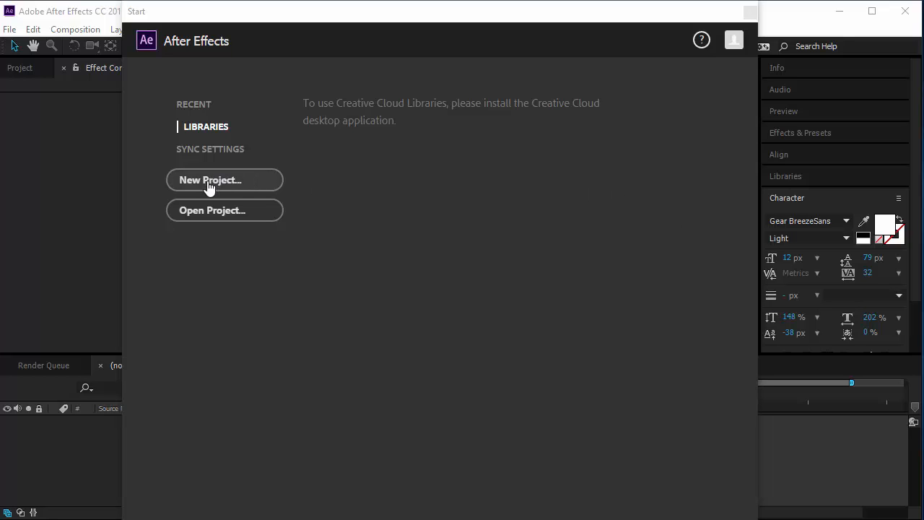
Step: Start a new project and set up a composition named Unknown with the HDV/HDTV 720 29.97 preset
left_click(247, 189)
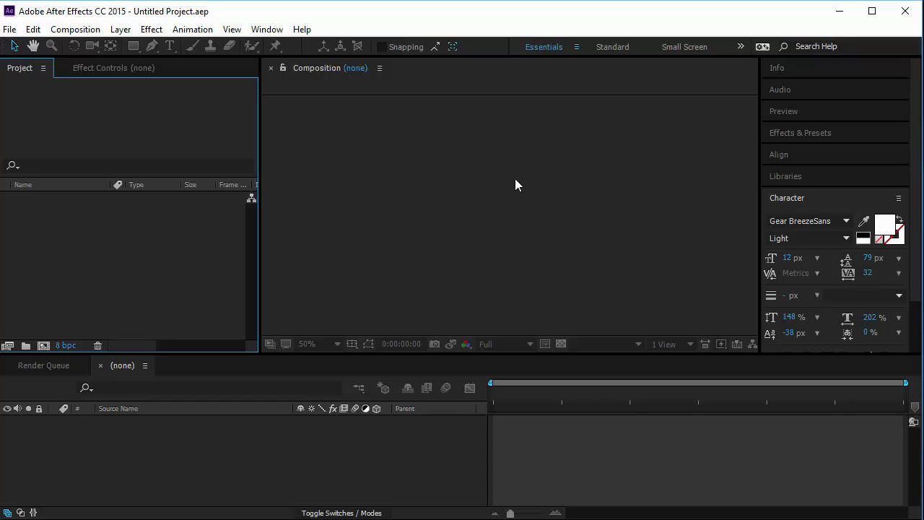
left_click(78, 29)
left_click(113, 45)
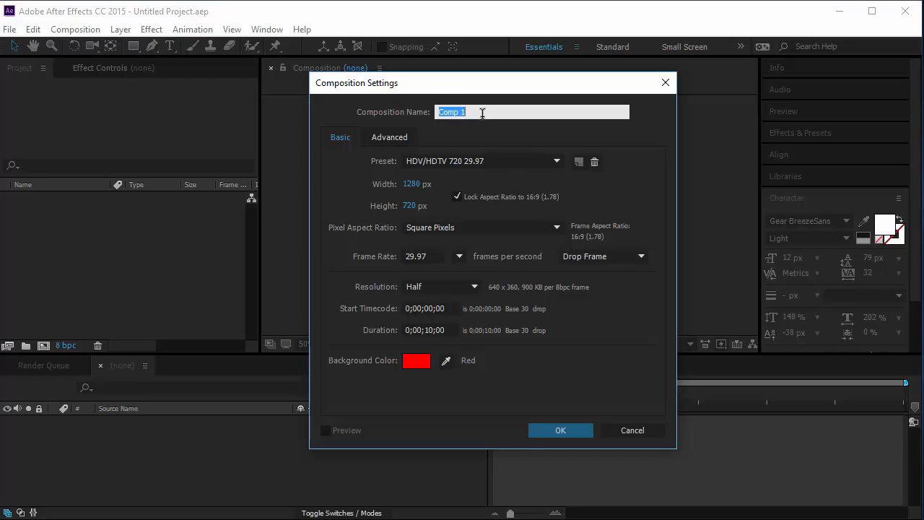
type("Unknown")
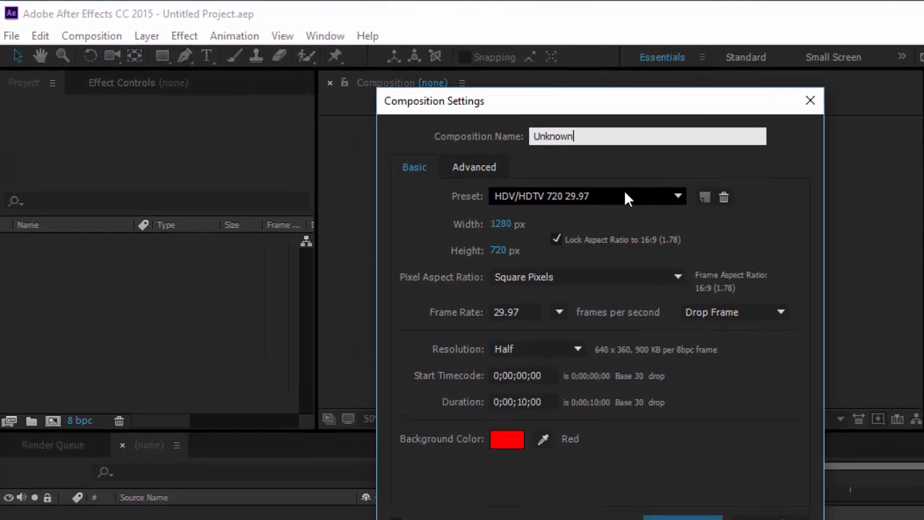
left_click(626, 197)
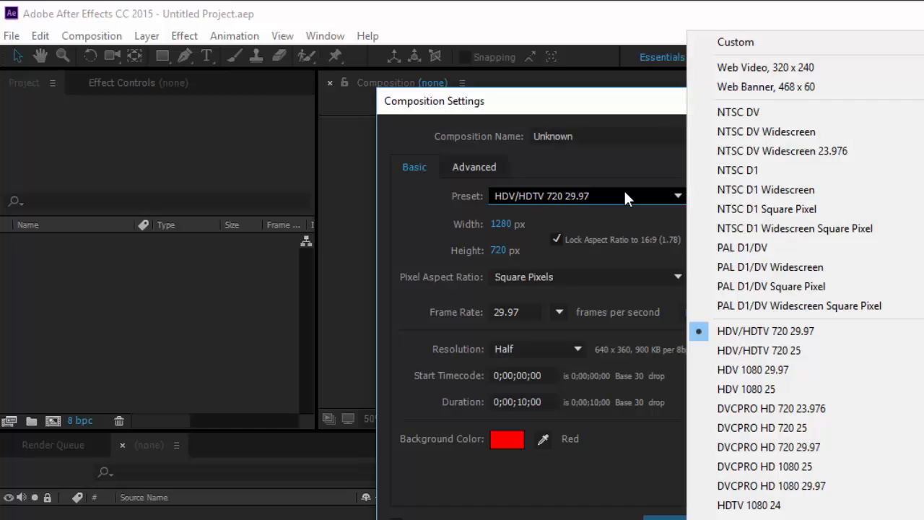
left_click(840, 331)
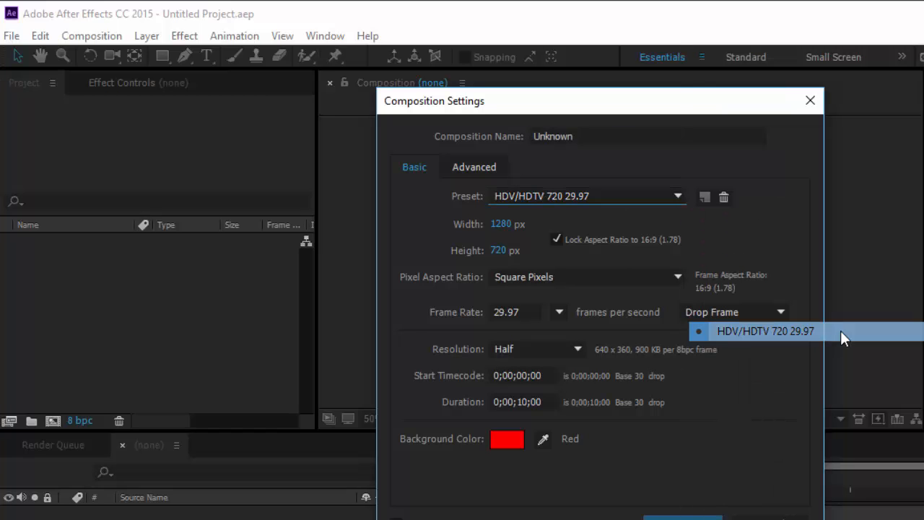
Step: Try medium red as the composition's background color
left_click(543, 439)
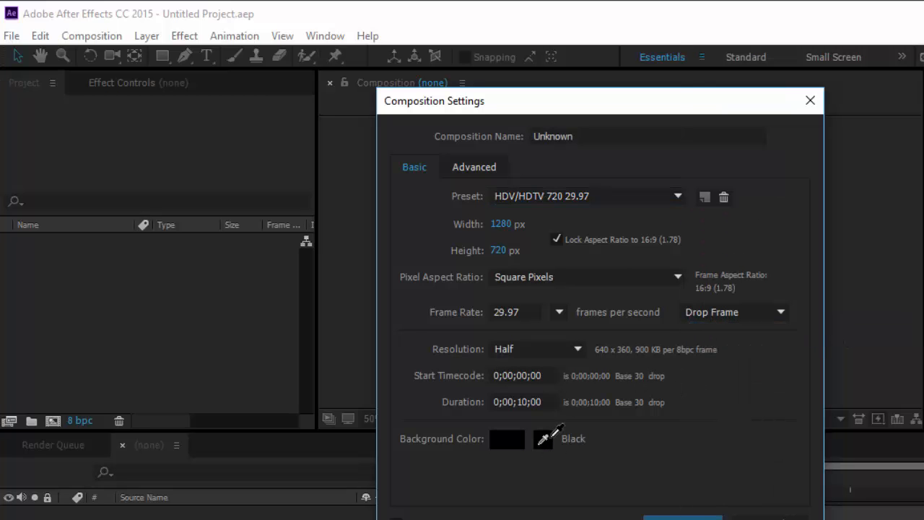
left_click(511, 442)
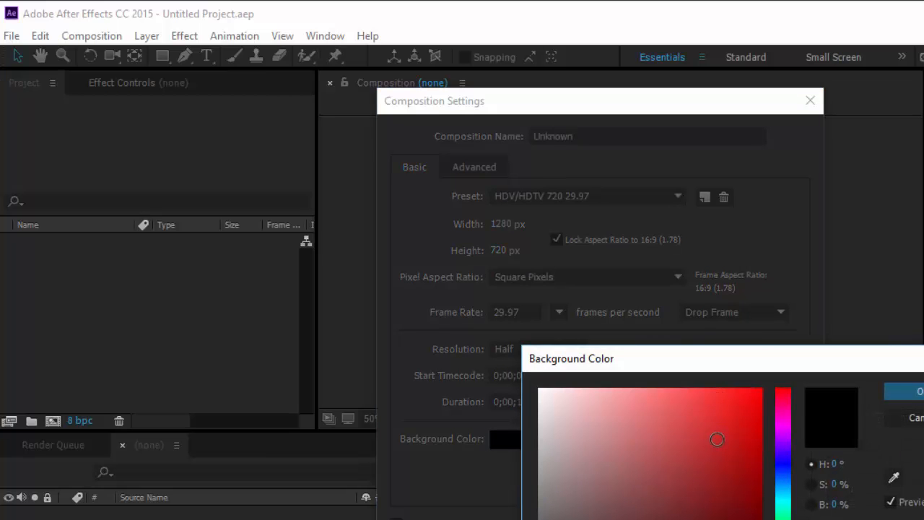
left_click_drag(718, 439, 638, 433)
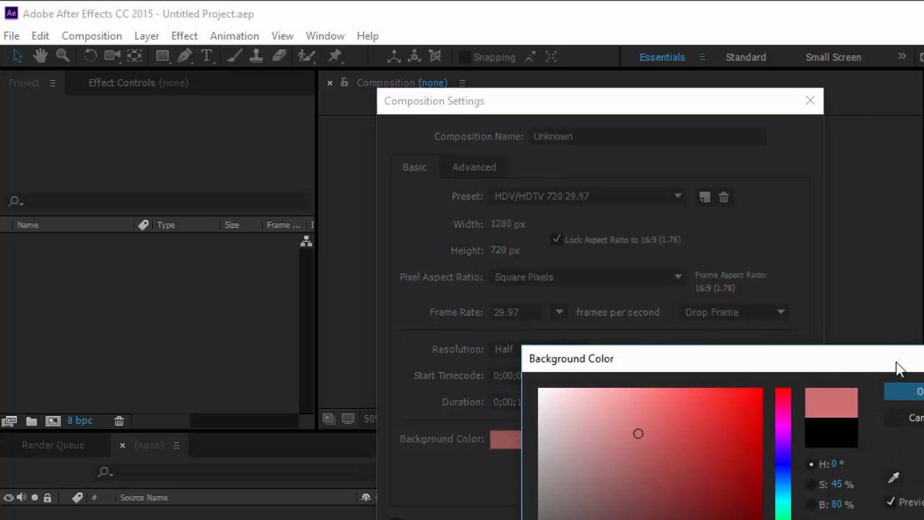
left_click(902, 391)
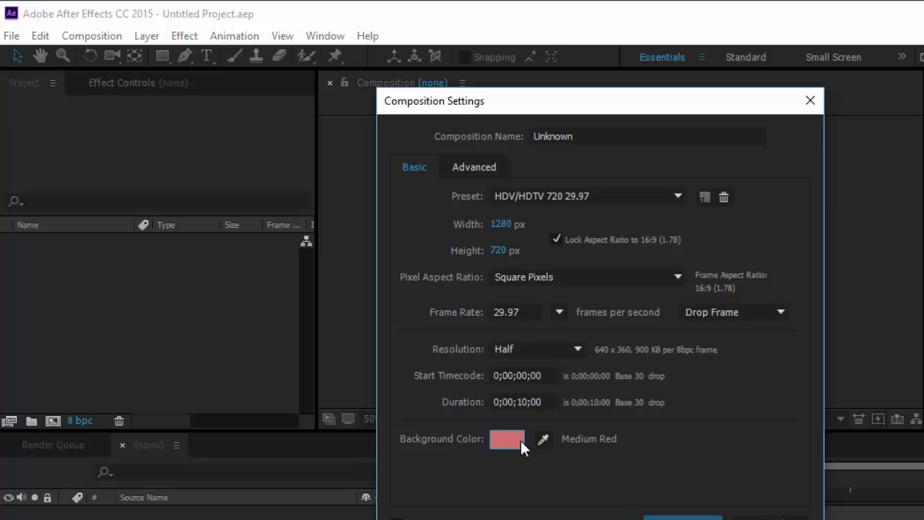
Step: Sample black as the background color and create the composition
left_click(543, 438)
left_click(542, 436)
left_click(682, 518)
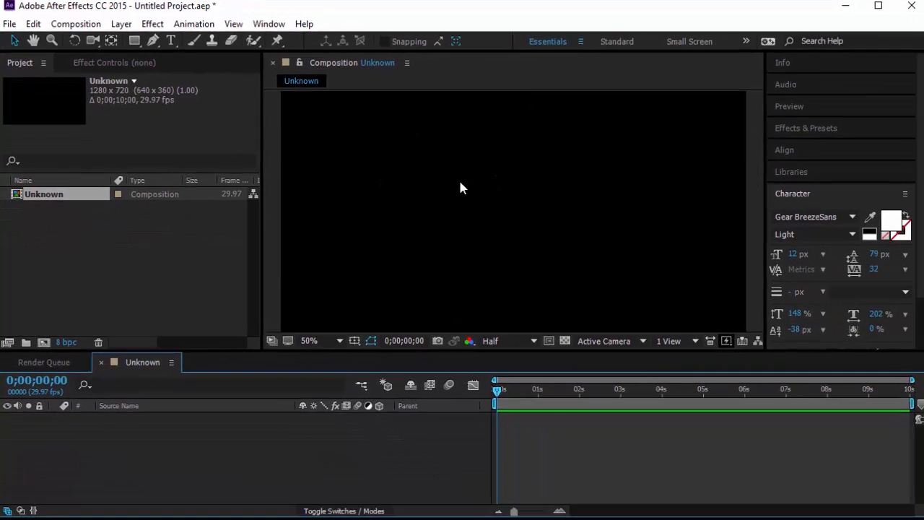
Step: Add horizontal text reading "learn everyday" near the middle of the composition with the Horizontal Type tool
scroll(467, 142, "down", 4)
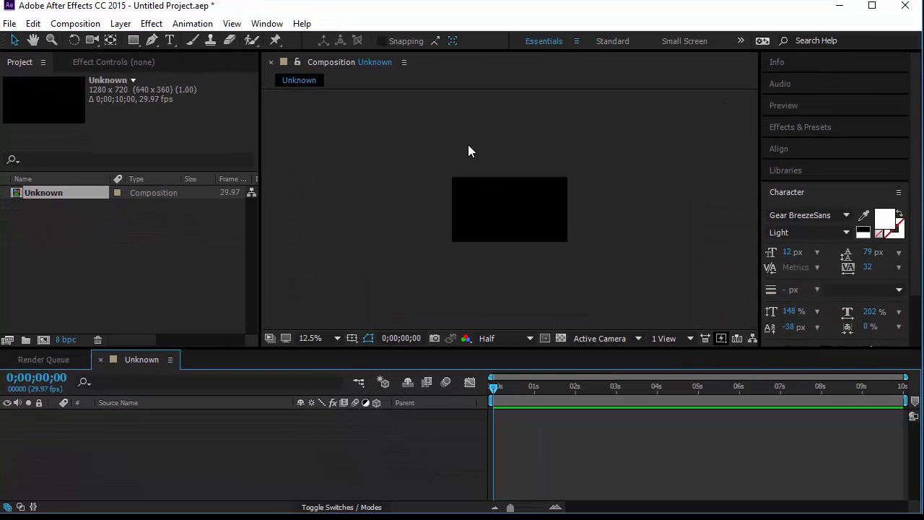
scroll(467, 142, "up", 4)
scroll(469, 150, "down", 1)
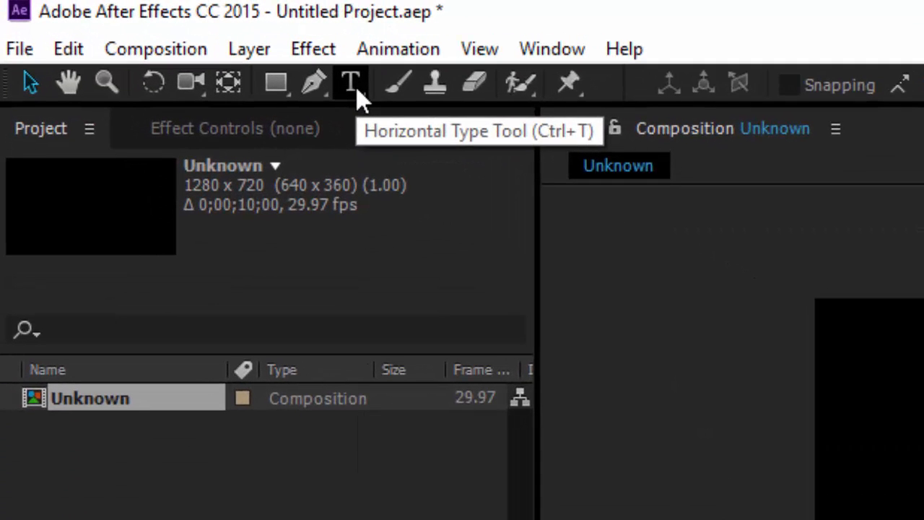
left_click(358, 92)
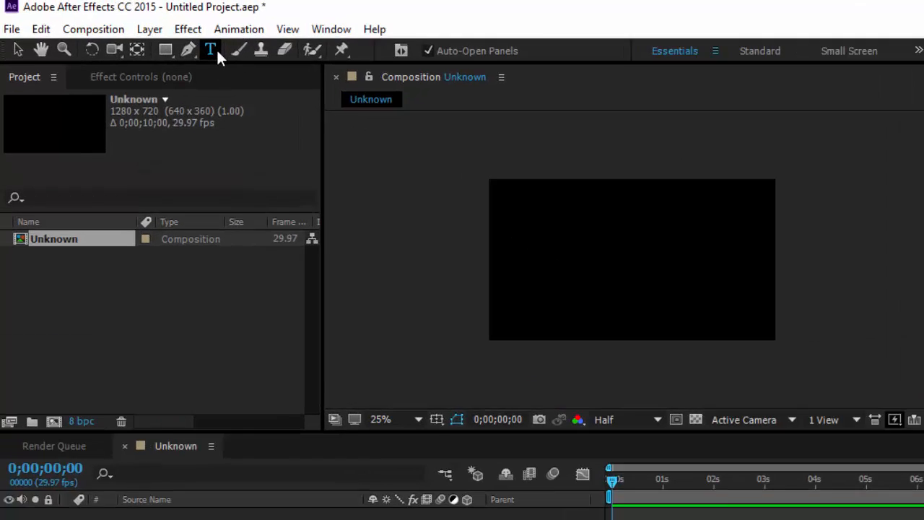
left_click(174, 40)
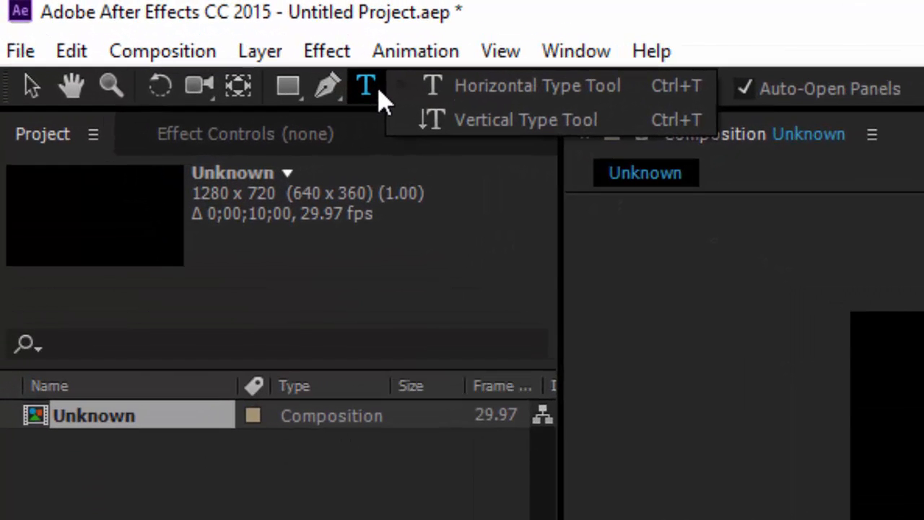
left_click(467, 94)
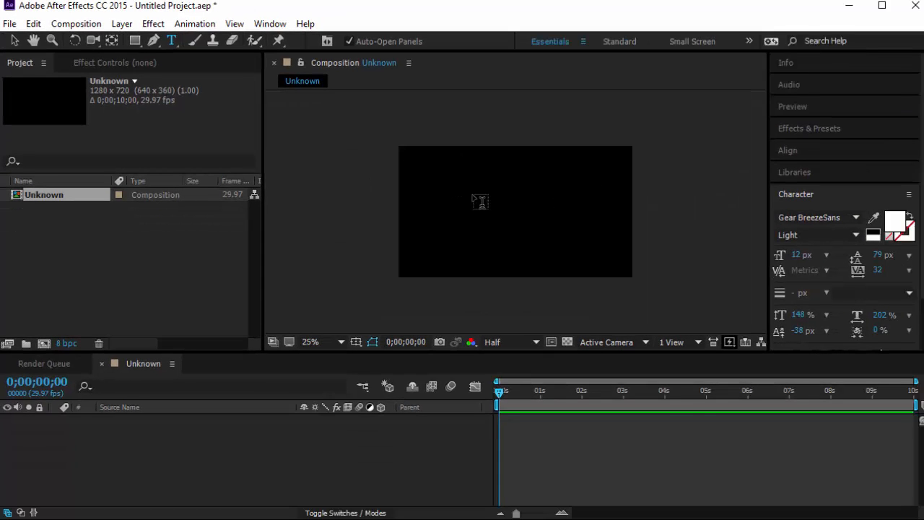
left_click(534, 209)
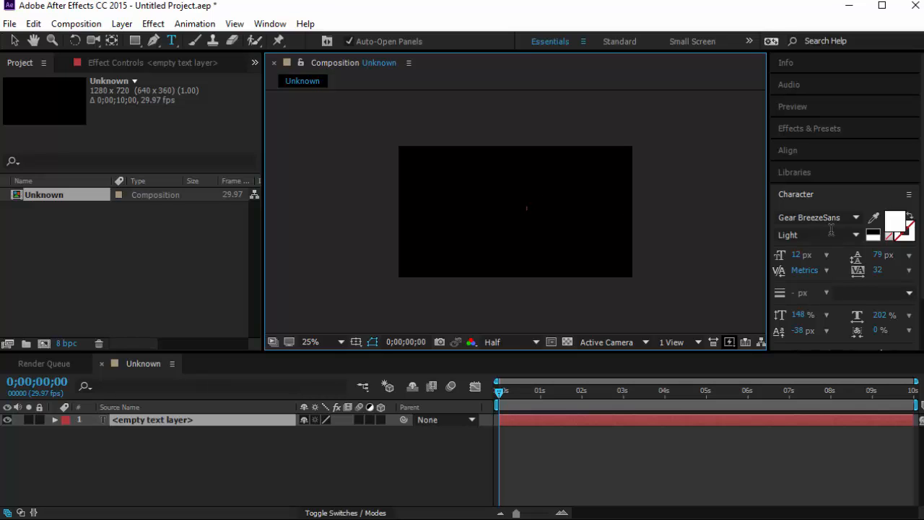
scroll(537, 199, "up", 1)
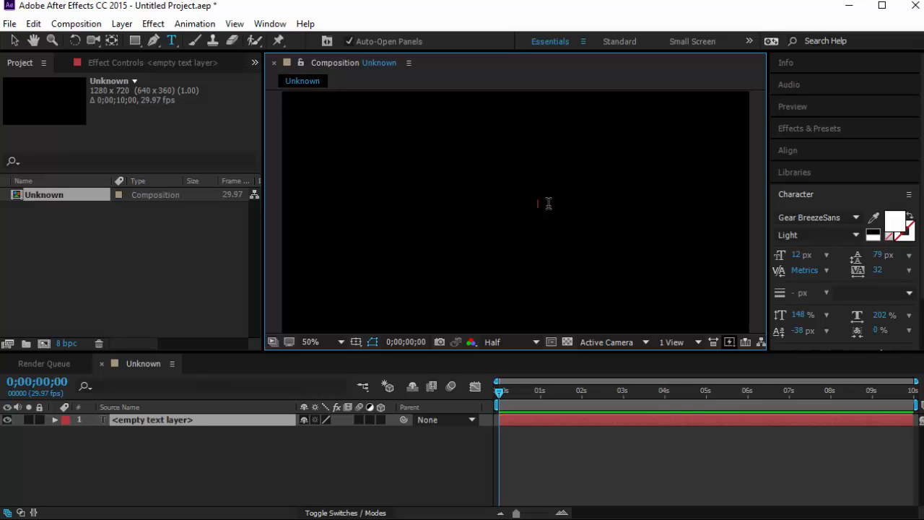
type("learn eve")
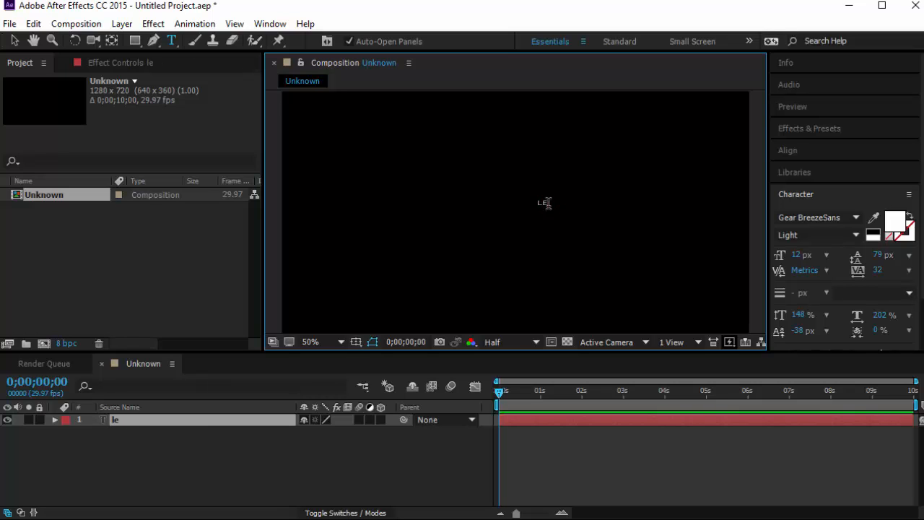
type("ryday")
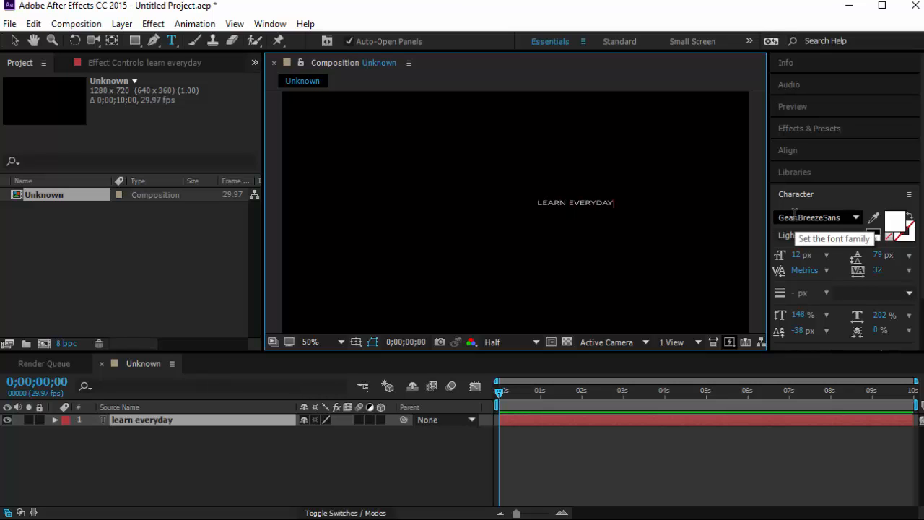
Step: Set the size of the whole "learn everyday" text to 44 px and move it to the centre of the frame
key("ctrl+a")
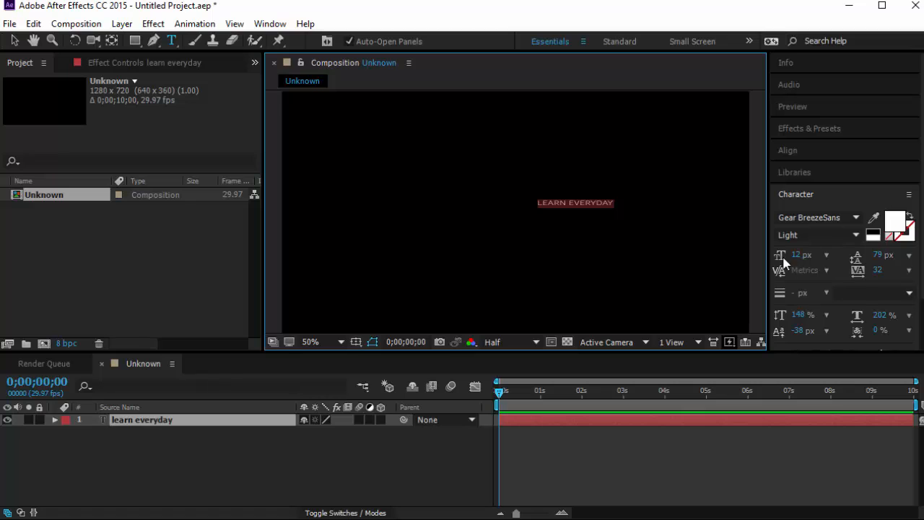
left_click_drag(798, 255, 817, 250)
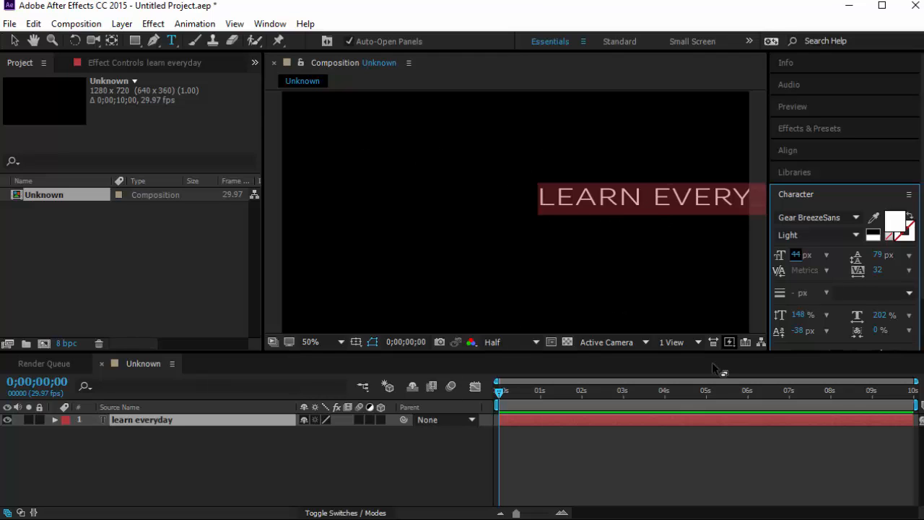
left_click(315, 293)
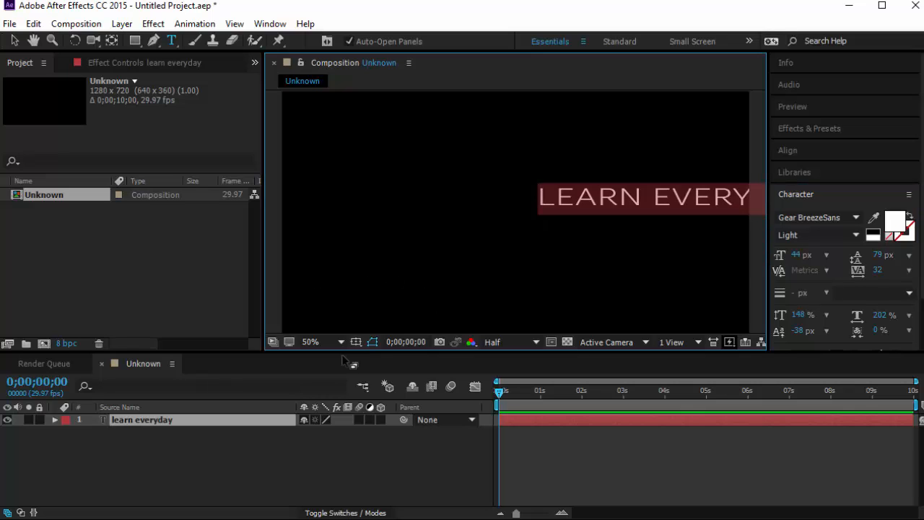
left_click(200, 463)
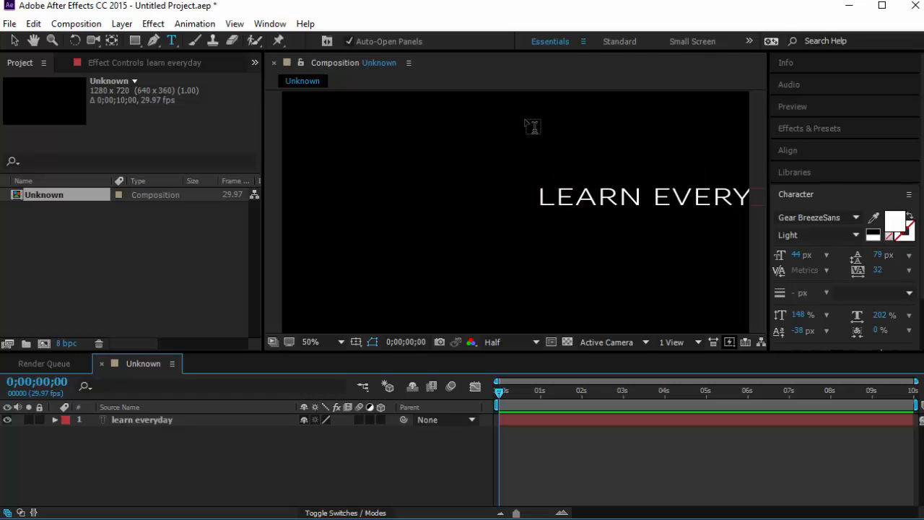
left_click(15, 45)
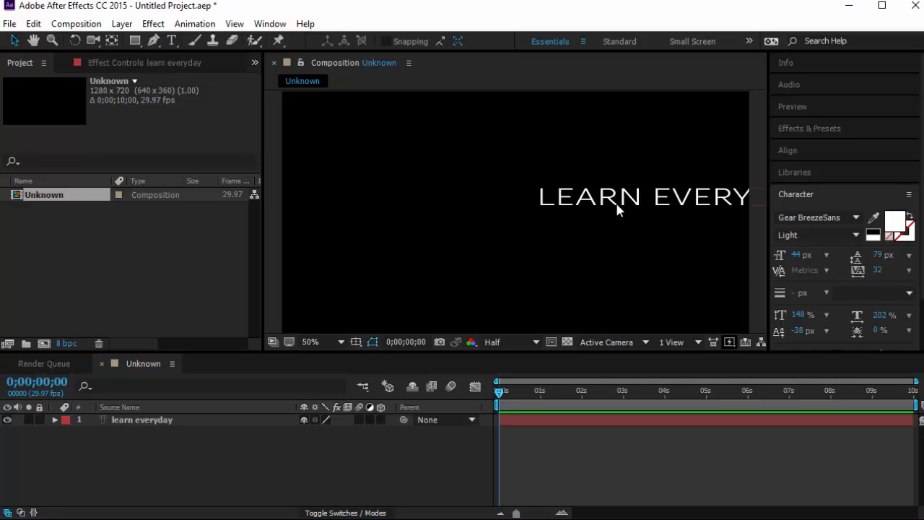
left_click_drag(701, 196, 547, 209)
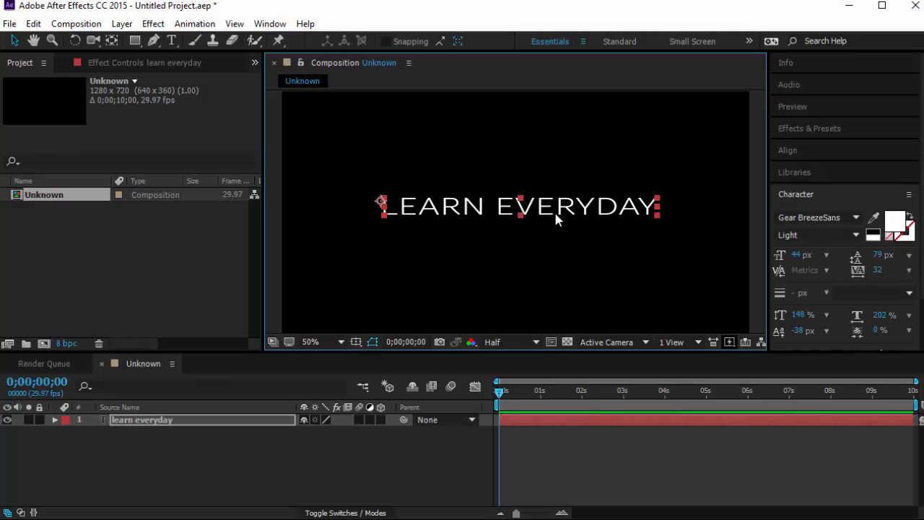
Step: Try adding the word "GOOD" at the end of the "LEARN EVERYDAY" text, and delete it again
left_click(174, 37)
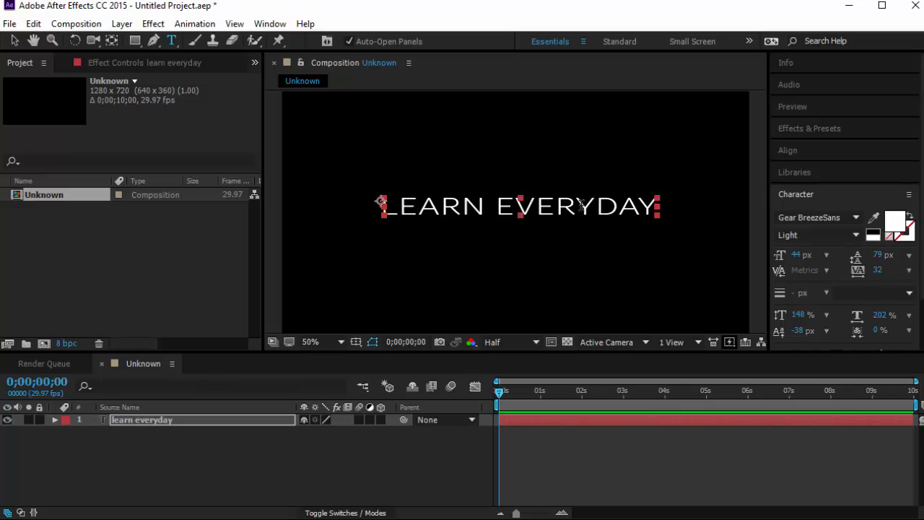
left_click(578, 206)
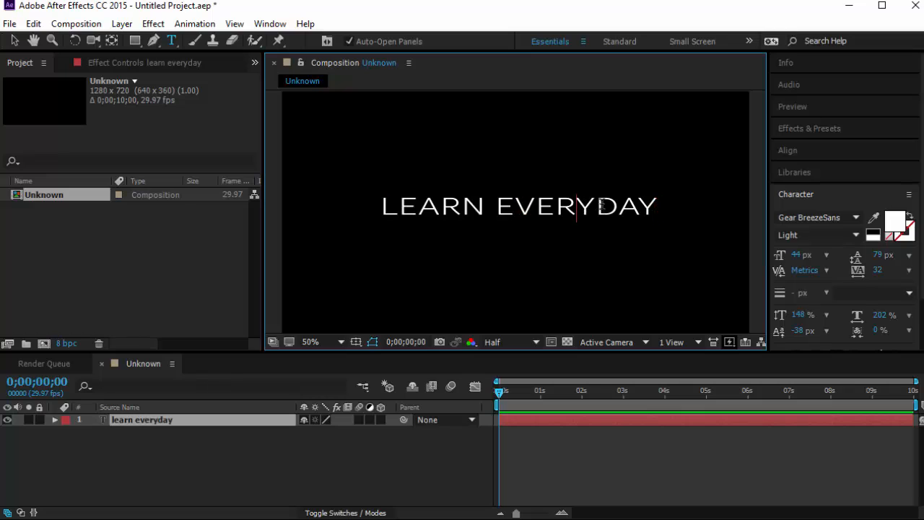
left_click(655, 210)
type("S")
key("BackSpace")
type("GOOD")
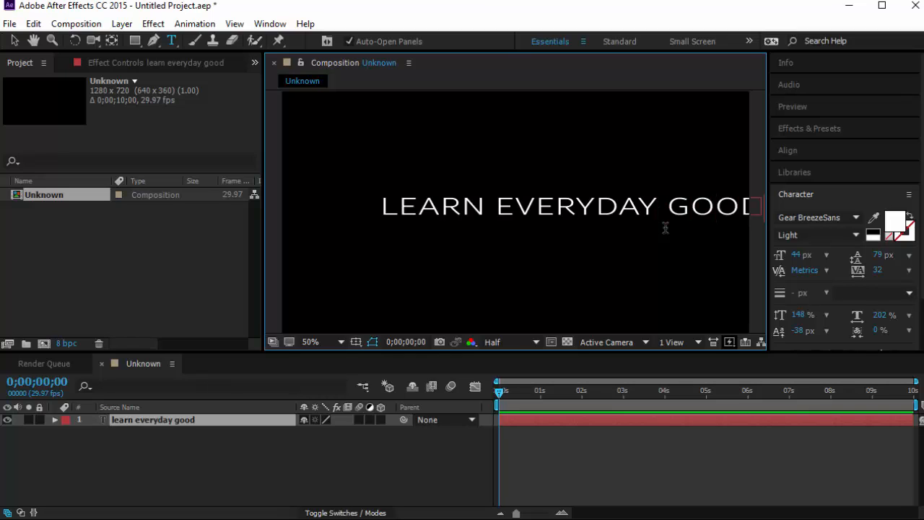
key("BackSpace")
key("BackSpace")
key("BackSpace")
key("BackSpace")
key("BackSpace")
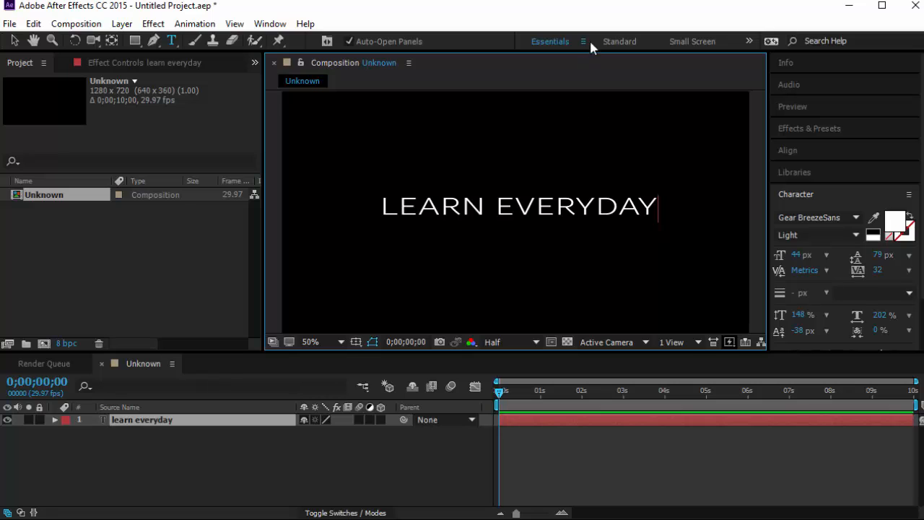
Step: Switch to the Selection tool and reposition the text slightly below its former place, near the frame's centre
left_click(12, 42)
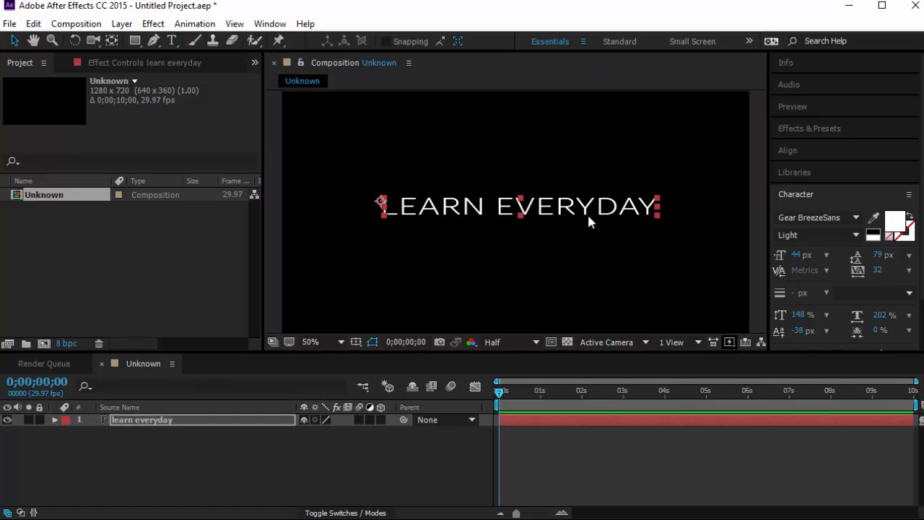
left_click_drag(587, 213, 601, 182)
left_click_drag(619, 226, 576, 225)
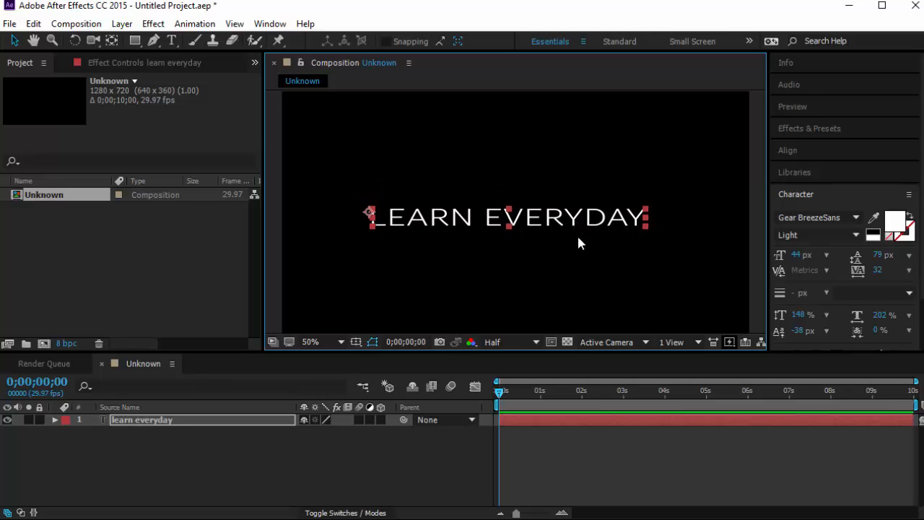
Step: Try font sizes of 51, 48 and 314 px on the text layer
left_click(797, 257)
type("51")
key("Return")
left_click_drag(829, 253, 801, 255)
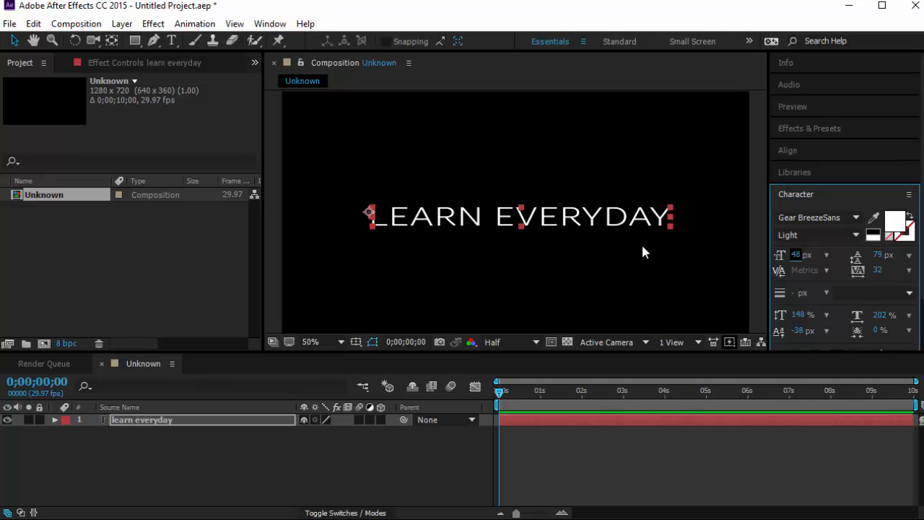
left_click_drag(800, 256, 923, 255)
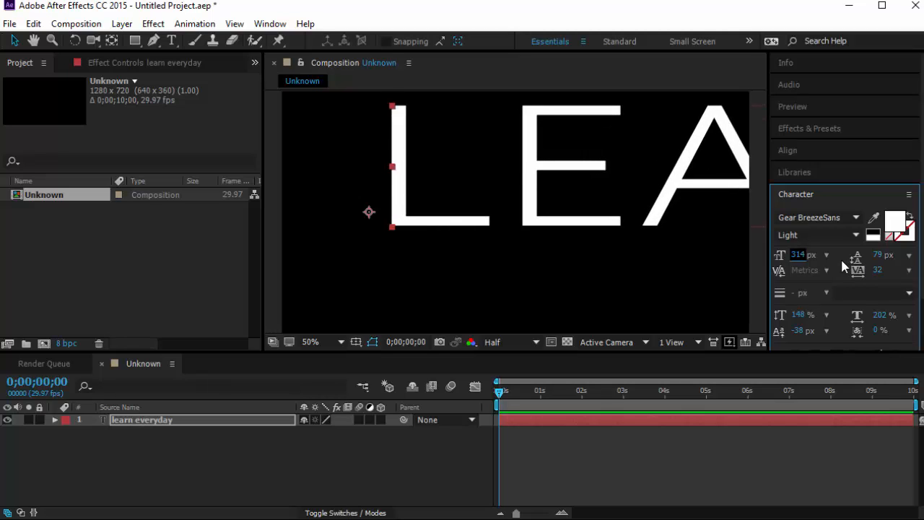
Step: Set the text's font size to 54 px and move the text to the upper left part of the frame
left_click_drag(800, 255, 555, 253)
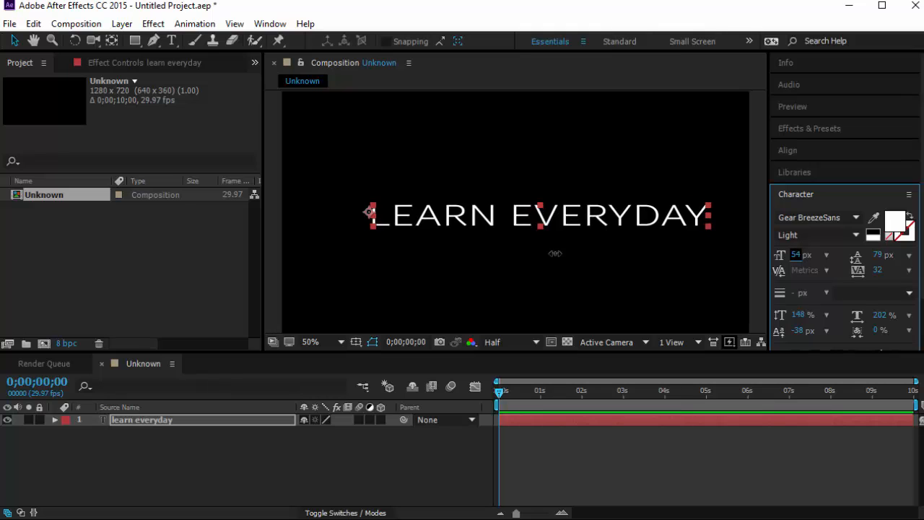
left_click_drag(571, 223, 508, 148)
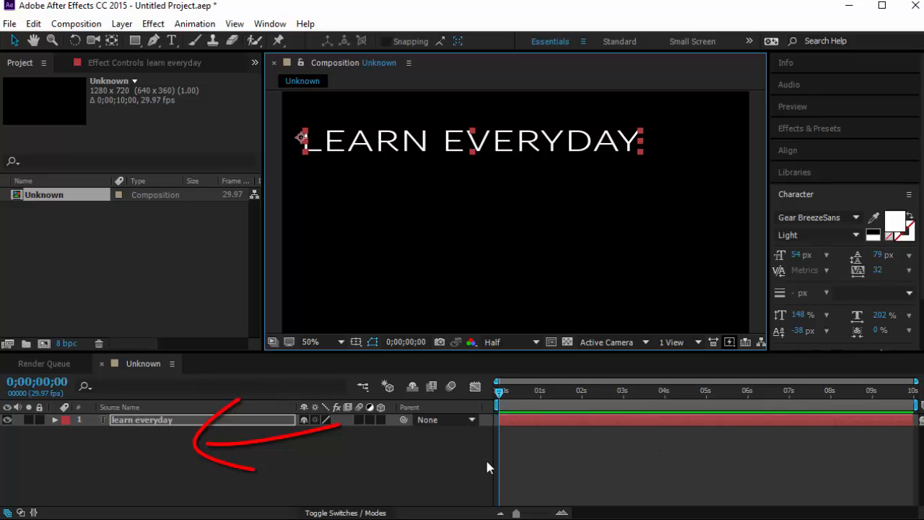
Step: Return the playhead to the start, expand the learn everyday layer's Transform properties, and set its font size to 40 px
mouse_move(505, 391)
left_mouse_down()
mouse_move(532, 391)
mouse_move(504, 391)
left_mouse_up()
key("Home")
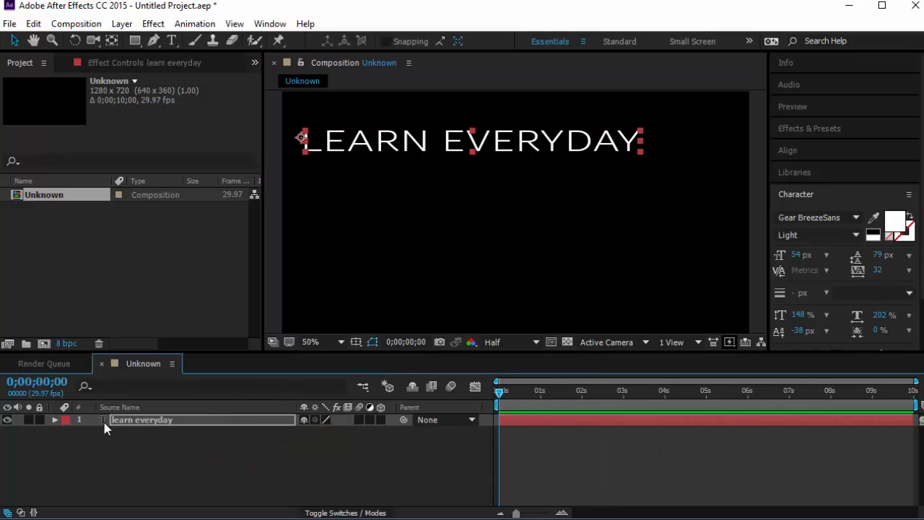
left_click(54, 420)
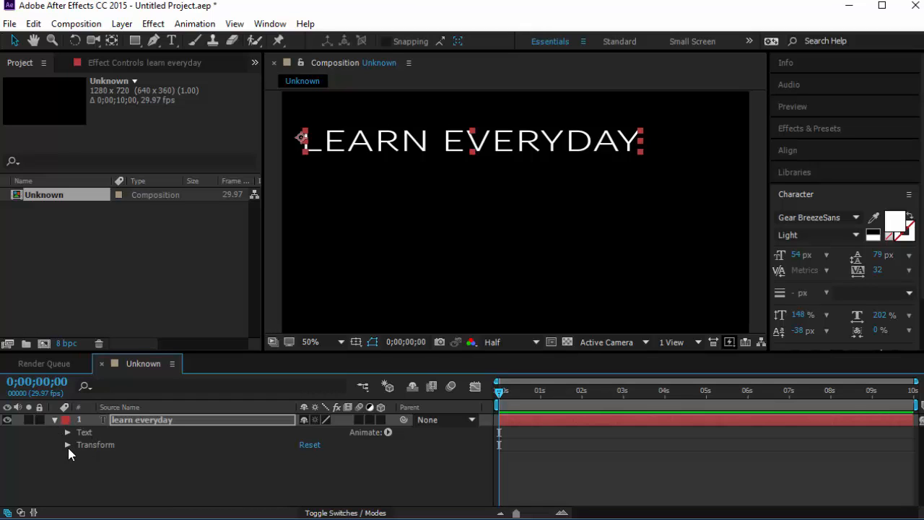
left_click(67, 446)
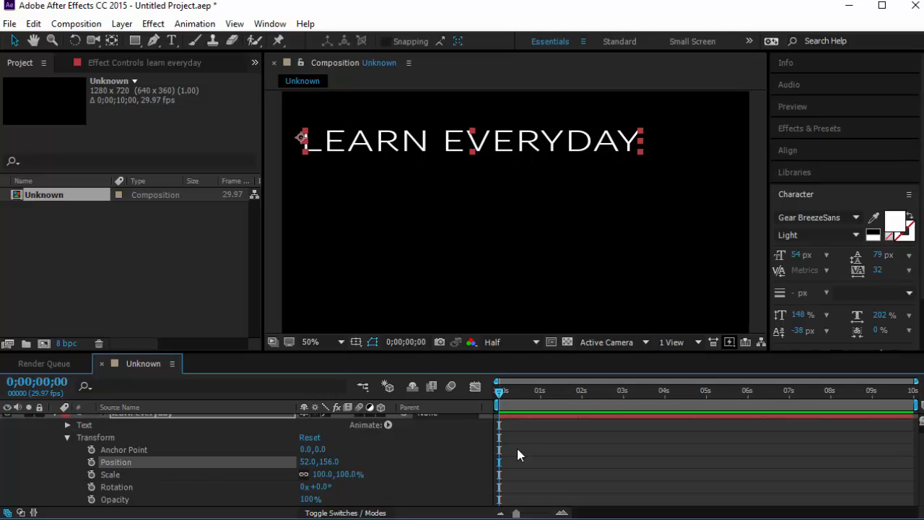
left_click_drag(794, 255, 807, 254)
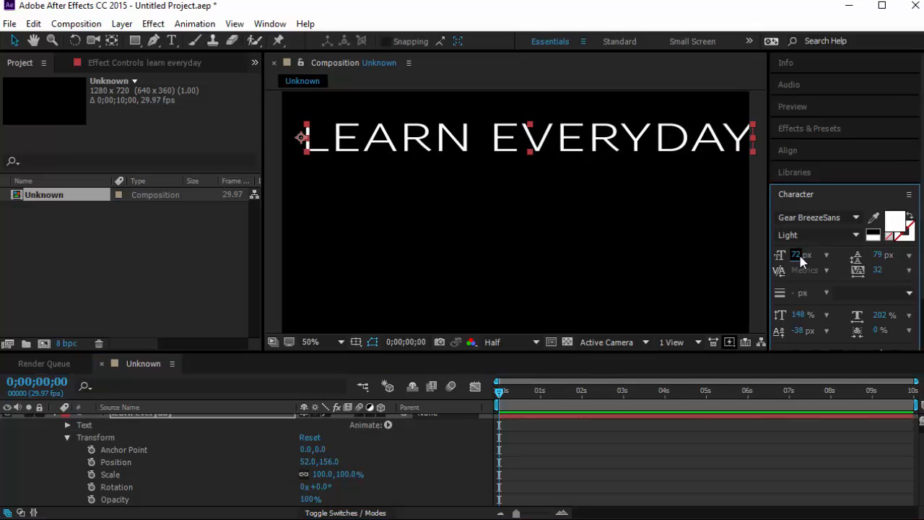
left_click_drag(800, 256, 772, 255)
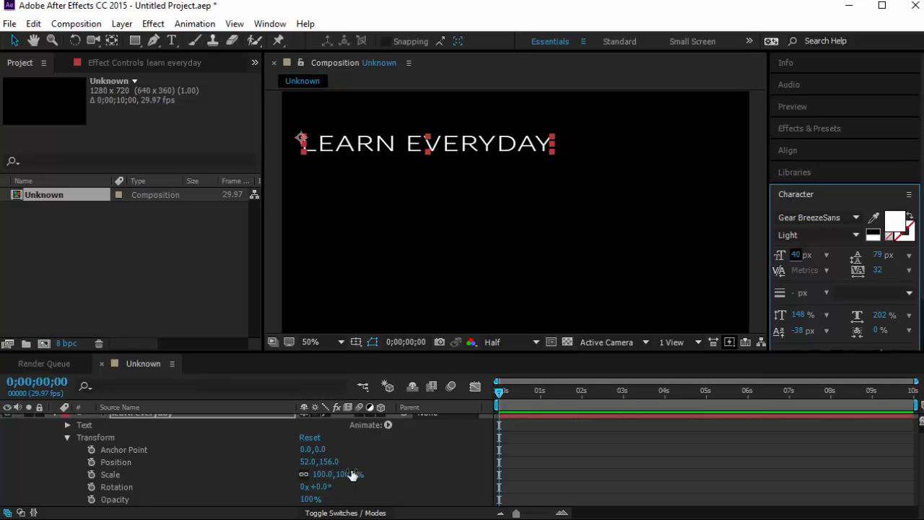
Step: Scale the learn everyday layer to 149% and move the text down and to the right, towards the frame's centre
left_click_drag(353, 475, 350, 444)
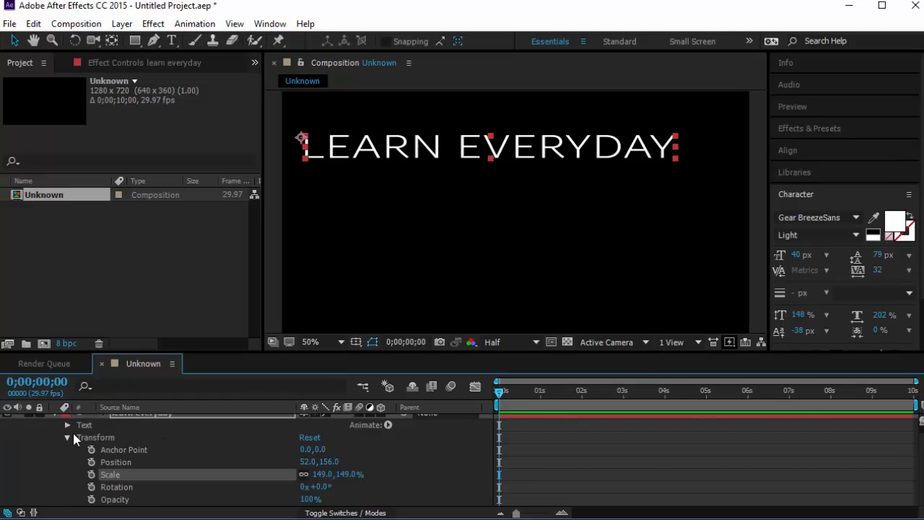
left_click(67, 437)
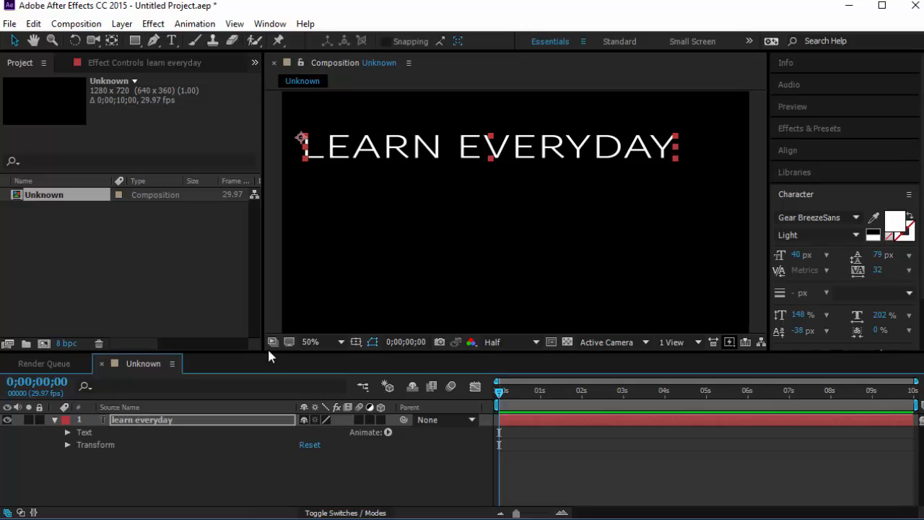
left_click_drag(538, 148, 589, 172)
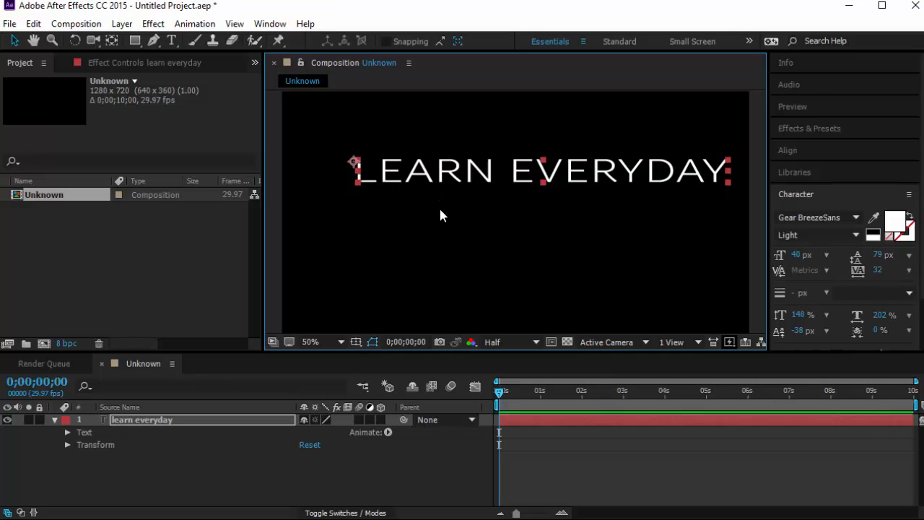
Step: Create a new text layer reading "anything!"
left_click(122, 24)
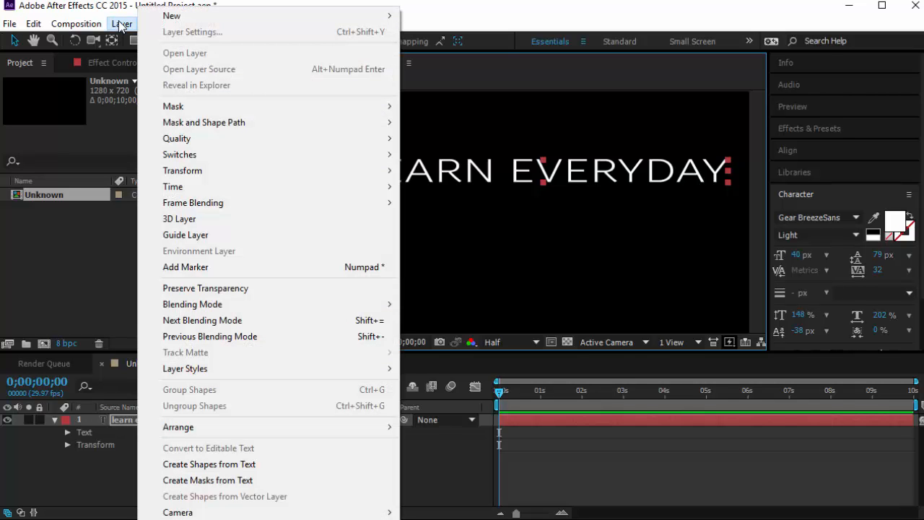
mouse_move(237, 17)
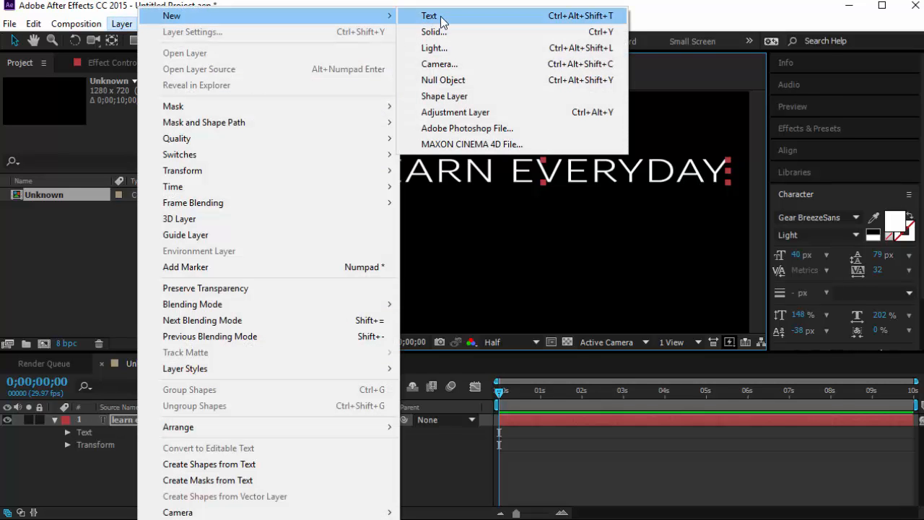
left_click(494, 23)
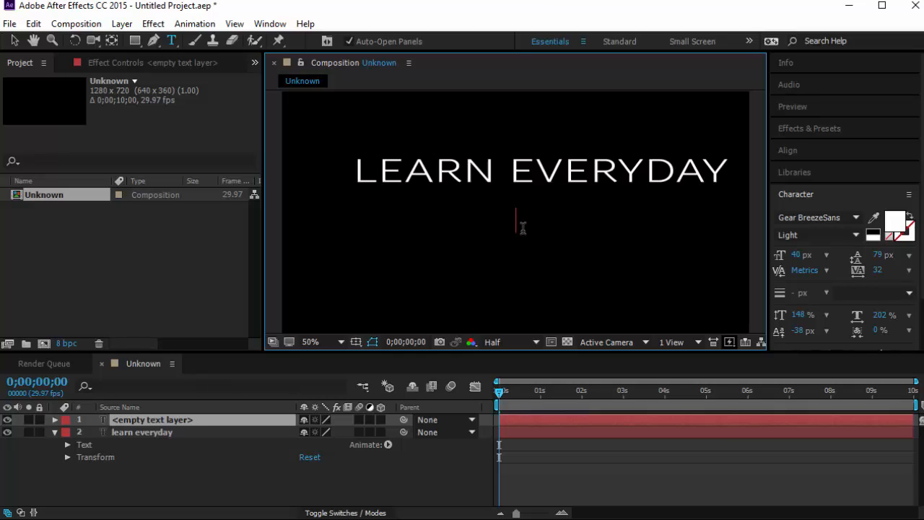
type("anythiu")
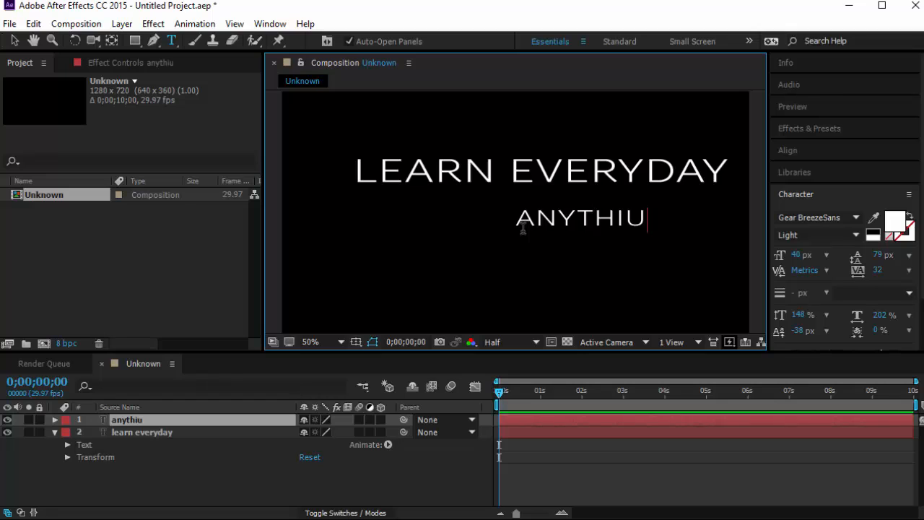
key("BackSpace")
type("ng")
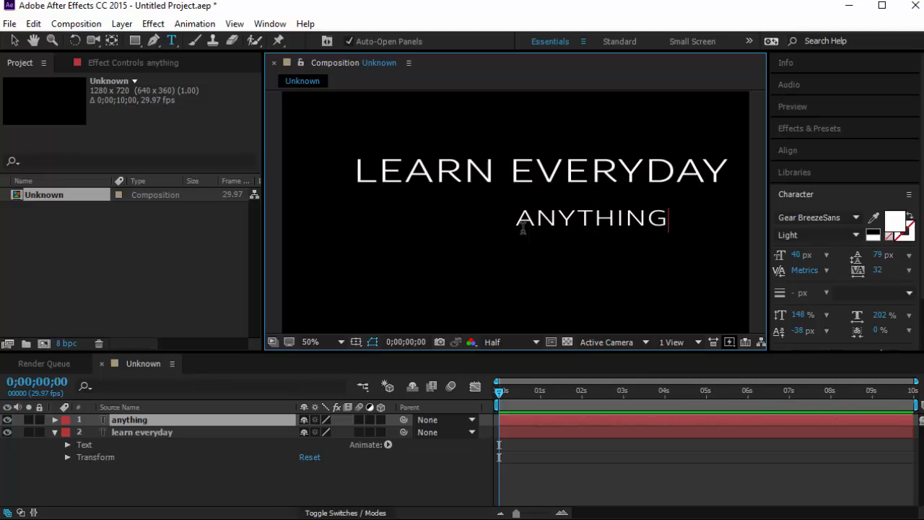
type("!")
Step: Enter a font size of 29 px and use the Selection tool to place "ANYTHING!" centrally just below "LEARN EVERYDAY"
left_click(797, 255)
type("29")
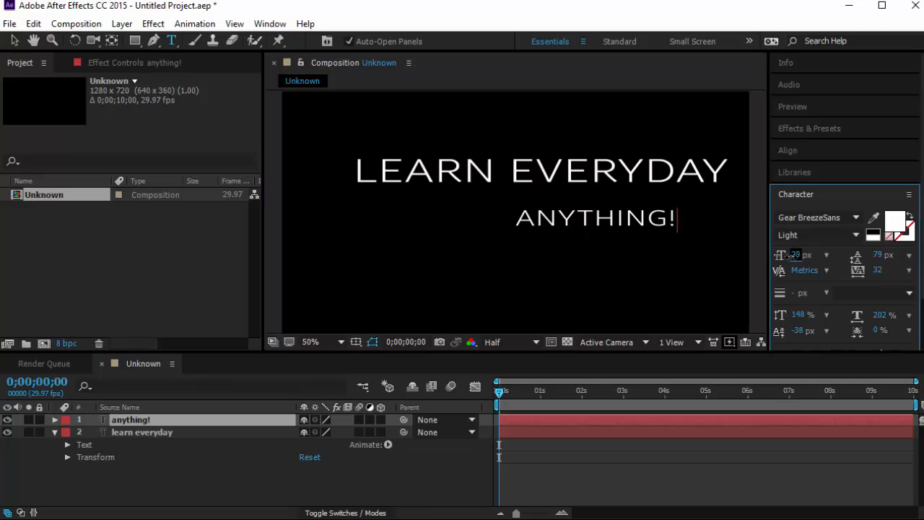
left_click(13, 40)
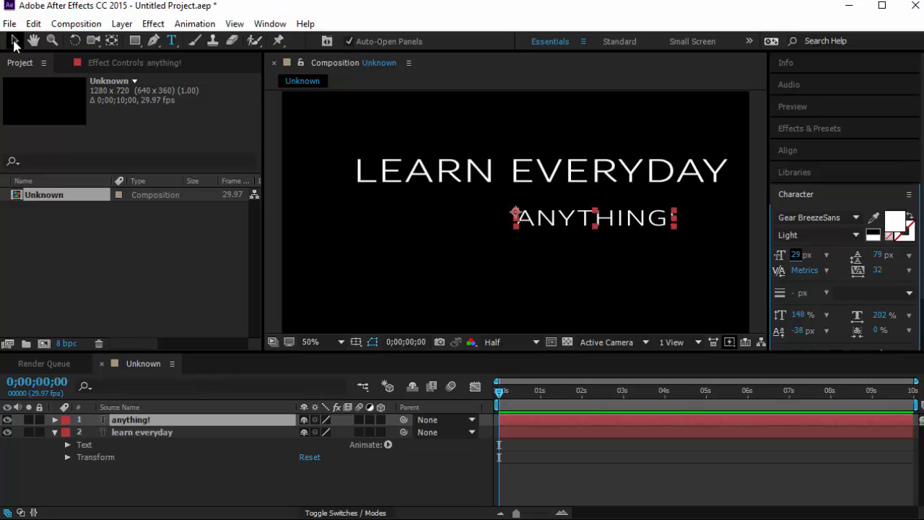
left_click_drag(652, 230, 576, 212)
left_click(302, 268)
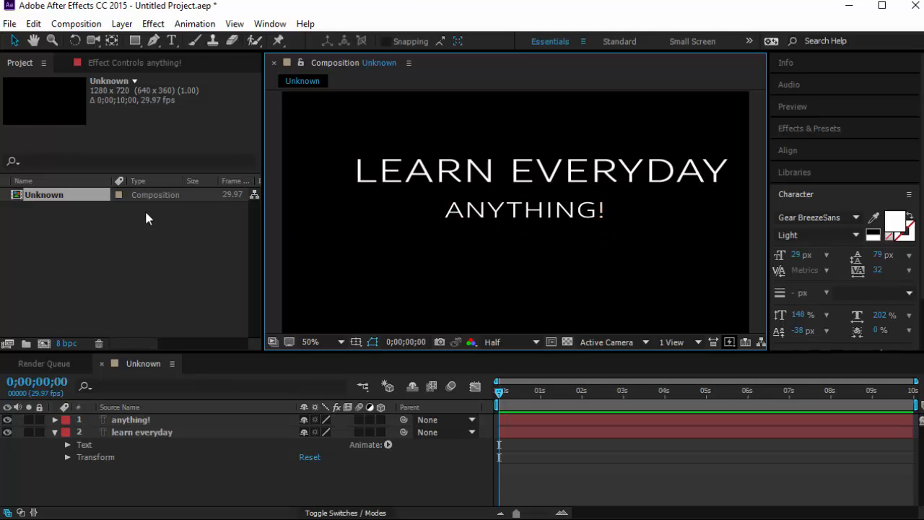
Step: Collapse the learn everyday layer and move the two texts further apart, with "ANYTHING!" down and to the right
left_click(56, 432)
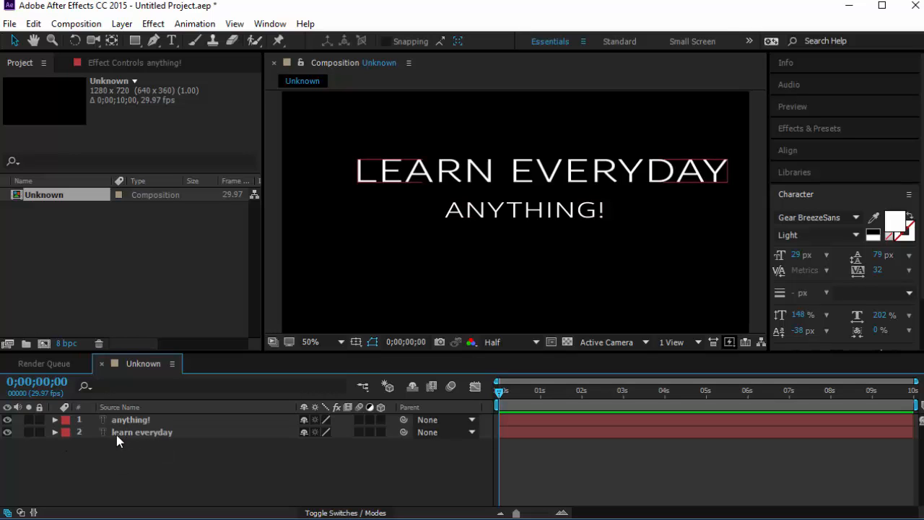
left_click_drag(660, 175, 649, 143)
left_click_drag(561, 221, 631, 244)
left_click_drag(634, 143, 650, 167)
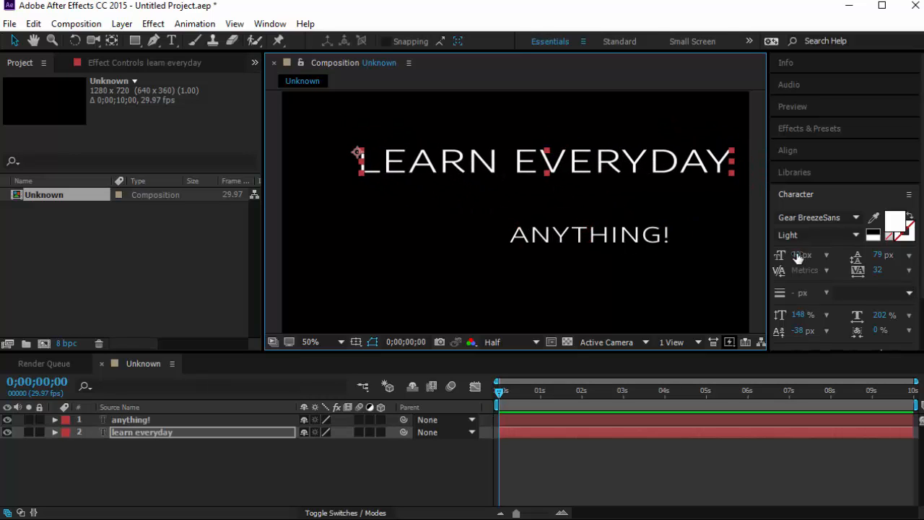
Step: Set the "LEARN EVERYDAY" font size to 23 px and stack it closely above "ANYTHING!" in the right half of the frame
mouse_move(794, 255)
left_mouse_down()
mouse_move(816, 255)
mouse_move(807, 255)
left_mouse_up()
type("23")
key("Return")
left_click_drag(554, 176, 736, 184)
left_click(596, 253)
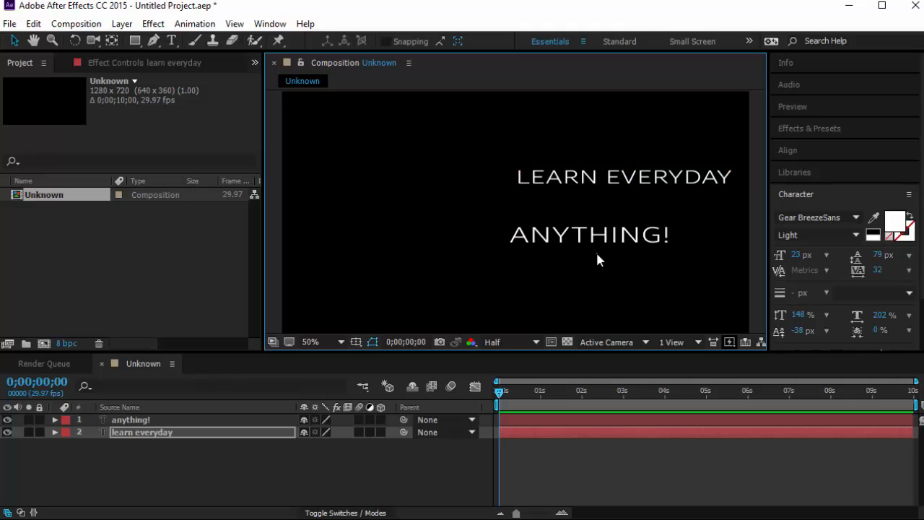
left_click_drag(622, 234, 650, 209)
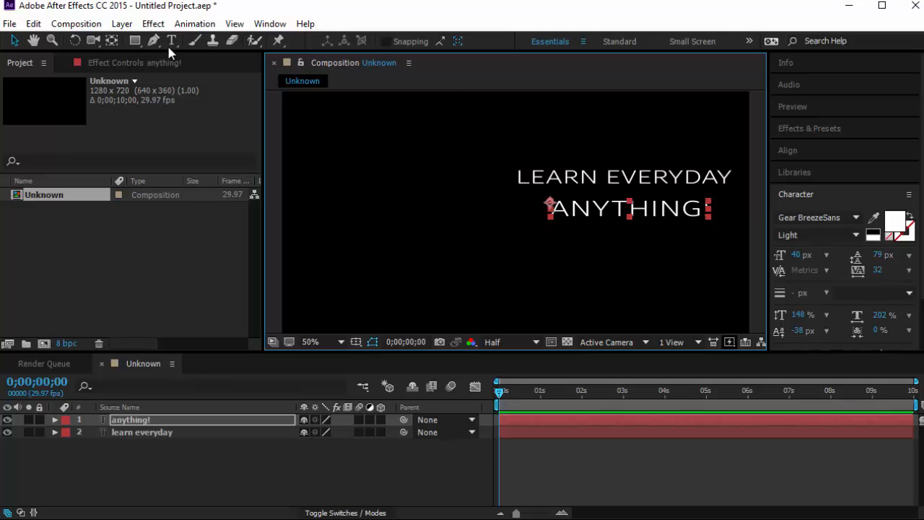
Step: Add the word "Good" with the Vertical Type tool in the upper left part of the frame
left_click_drag(172, 40, 239, 58)
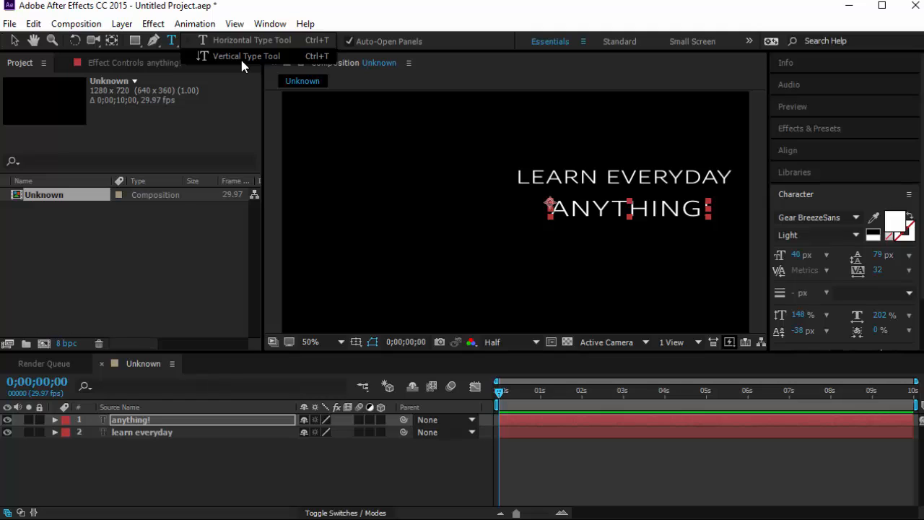
left_click_drag(240, 57, 240, 57)
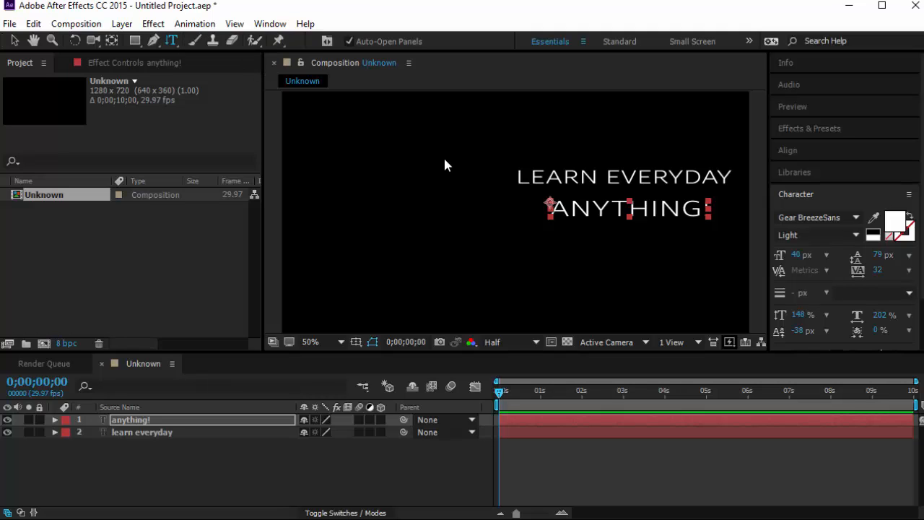
left_click(372, 141)
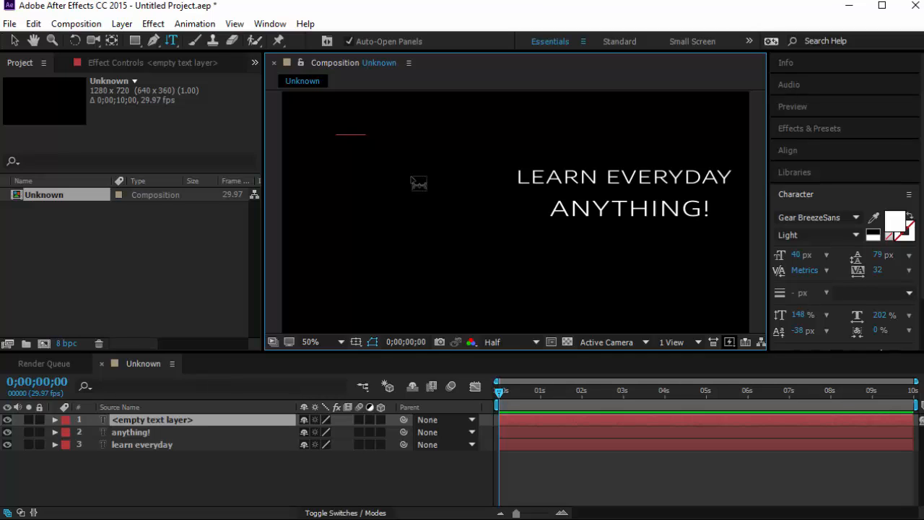
type("Good")
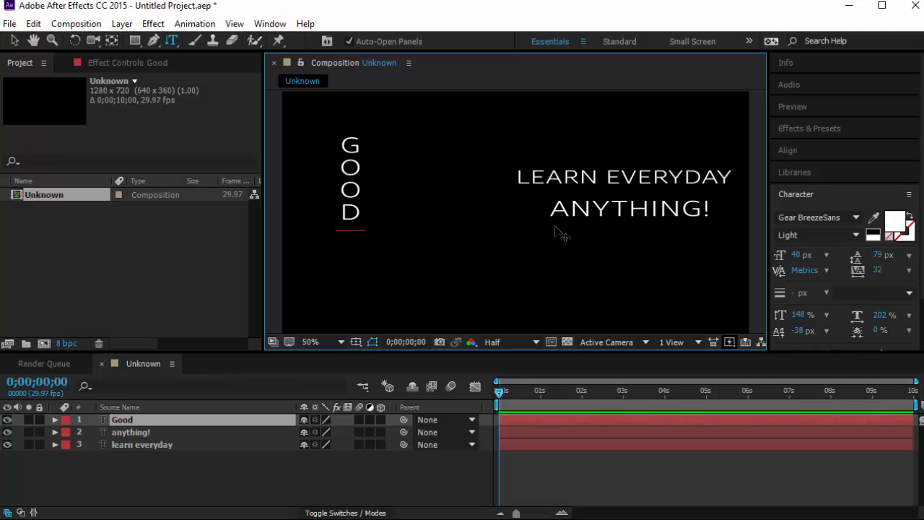
Step: Enlarge the vertical "GOOD" text to 80 px and position it in the left part of the frame
left_click(12, 41)
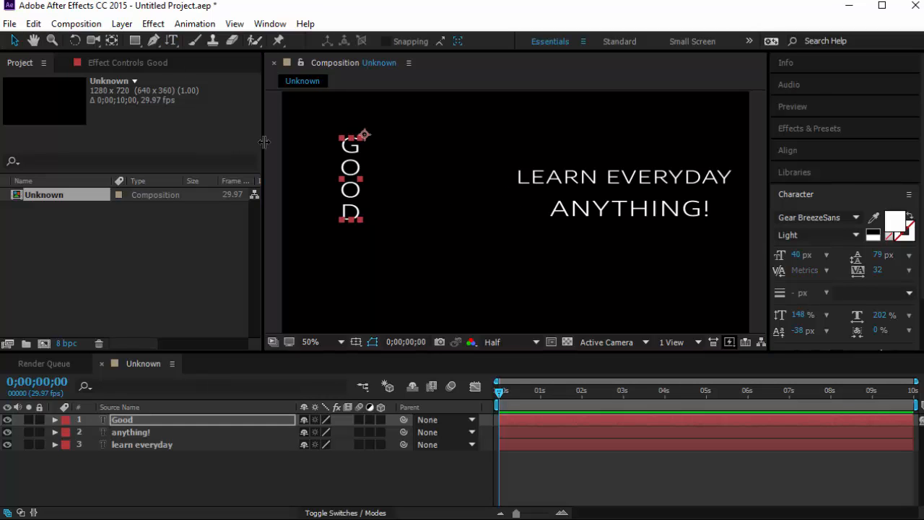
left_click_drag(352, 191, 407, 193)
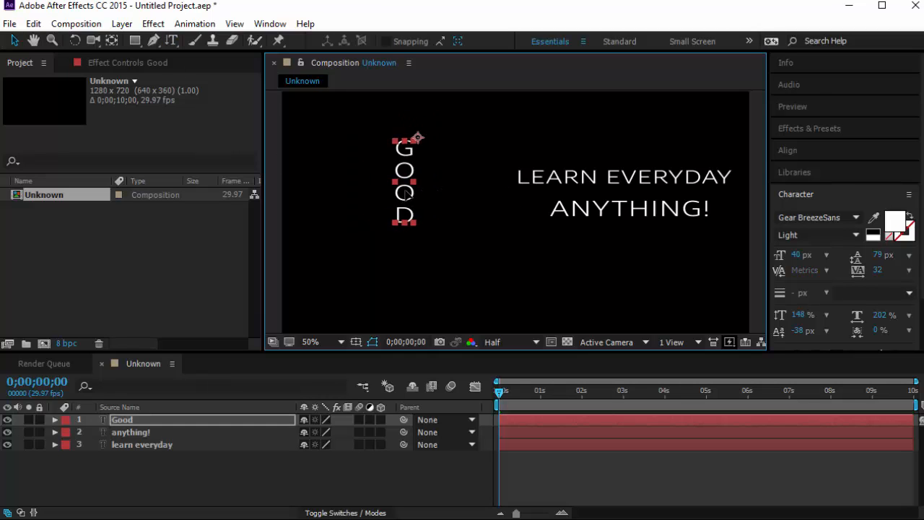
left_click(796, 254)
type("67")
key("Return")
left_click_drag(823, 253, 833, 254)
left_click_drag(412, 208, 376, 182)
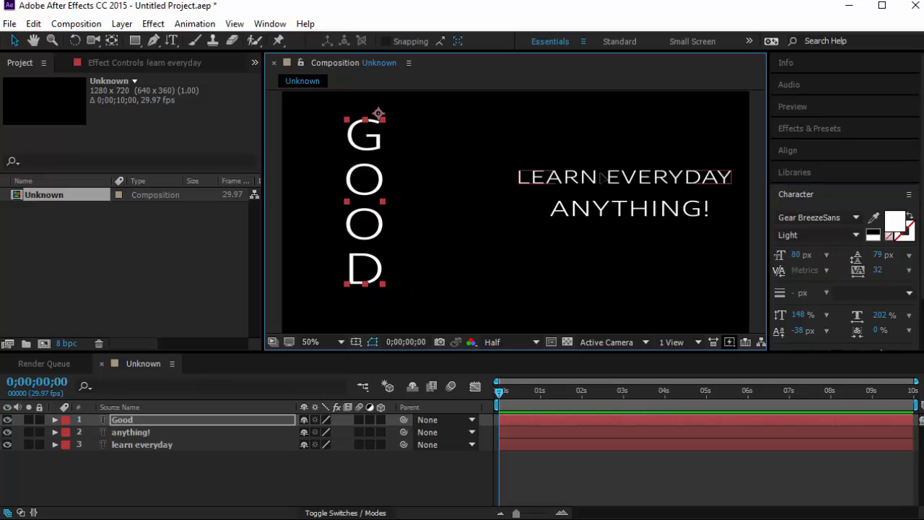
Step: Move "LEARN EVERYDAY" and "ANYTHING!" up and to the left, and select the vertical "GOOD" text
left_click_drag(521, 173, 473, 143)
left_click_drag(642, 217, 606, 190)
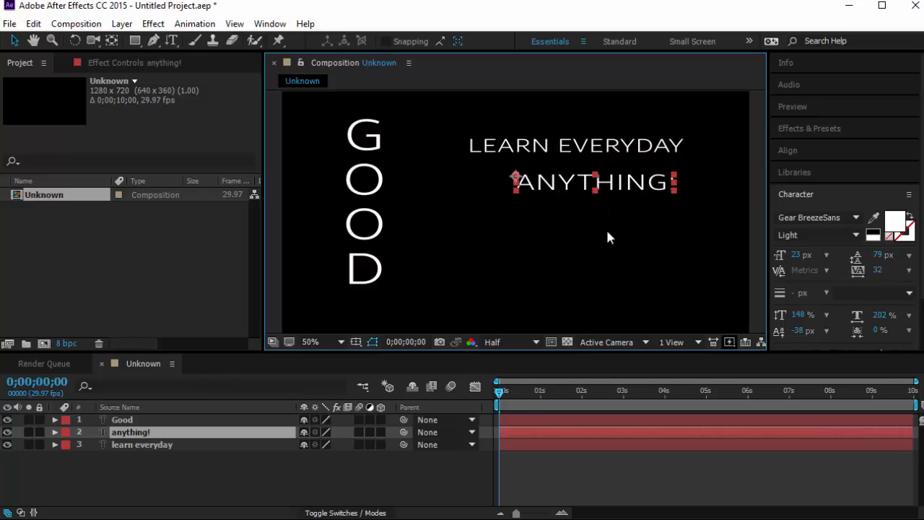
left_click(607, 238)
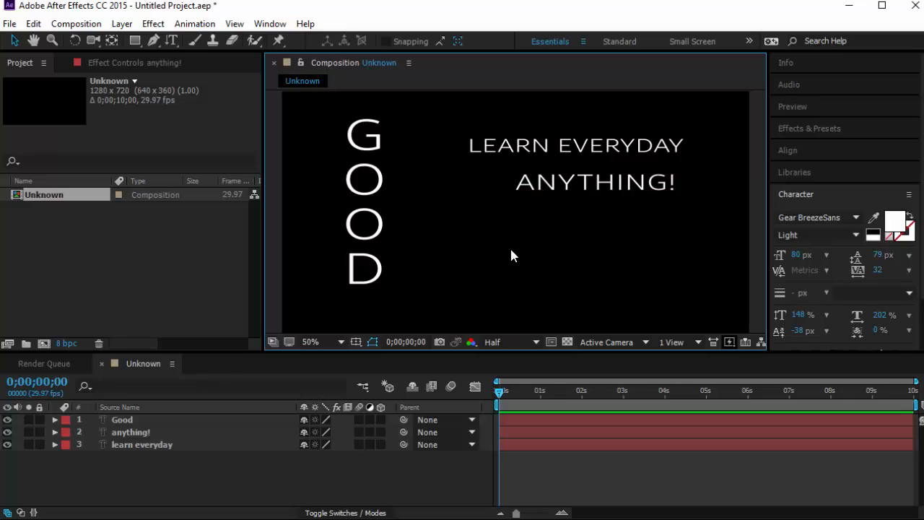
left_click(368, 218)
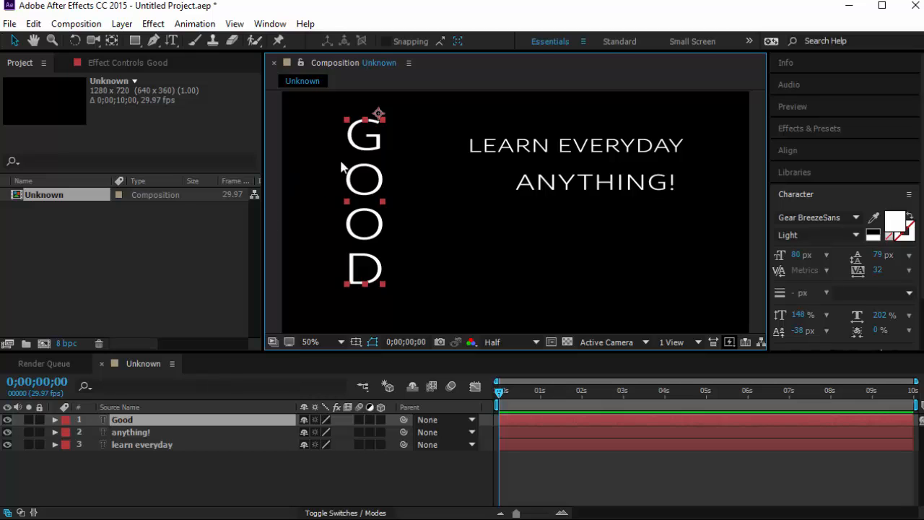
right_click(367, 182)
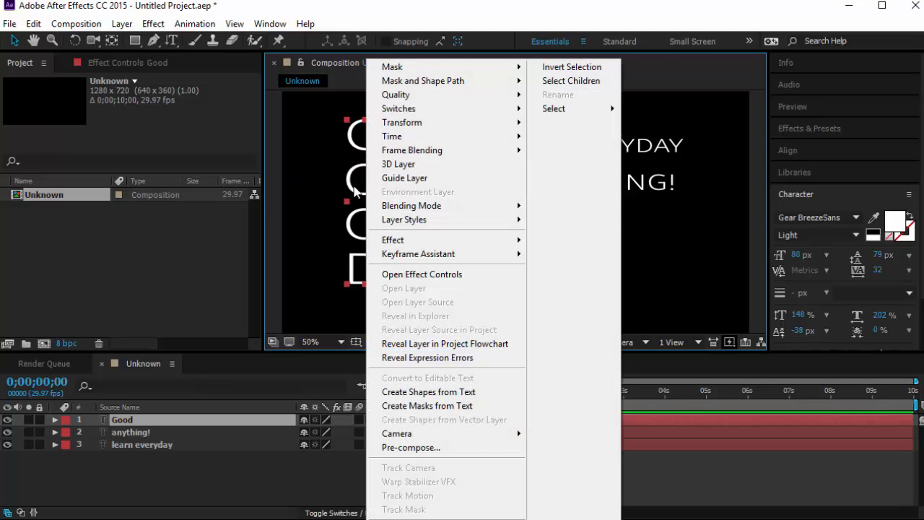
left_click(332, 180)
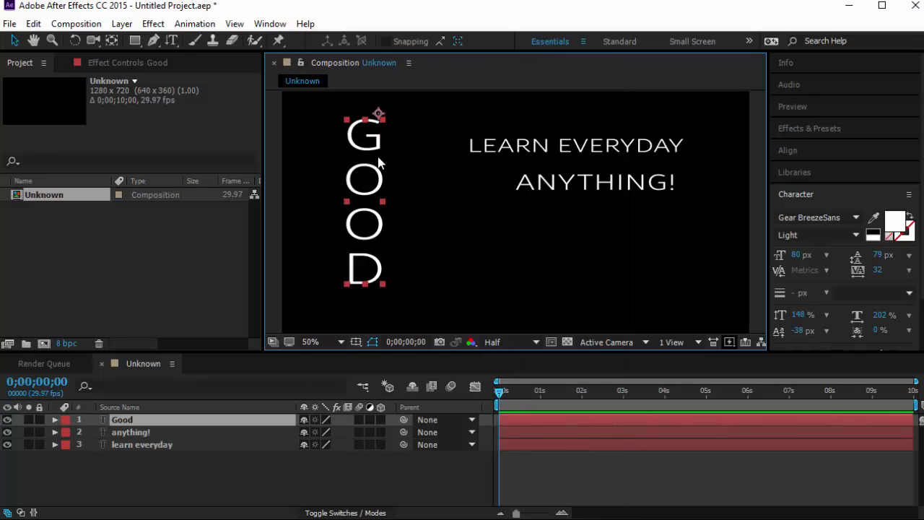
right_click(418, 202)
left_click(388, 204)
Step: Switch to the Type tool and change the "GOOD" text's orientation to horizontal
left_click(172, 41)
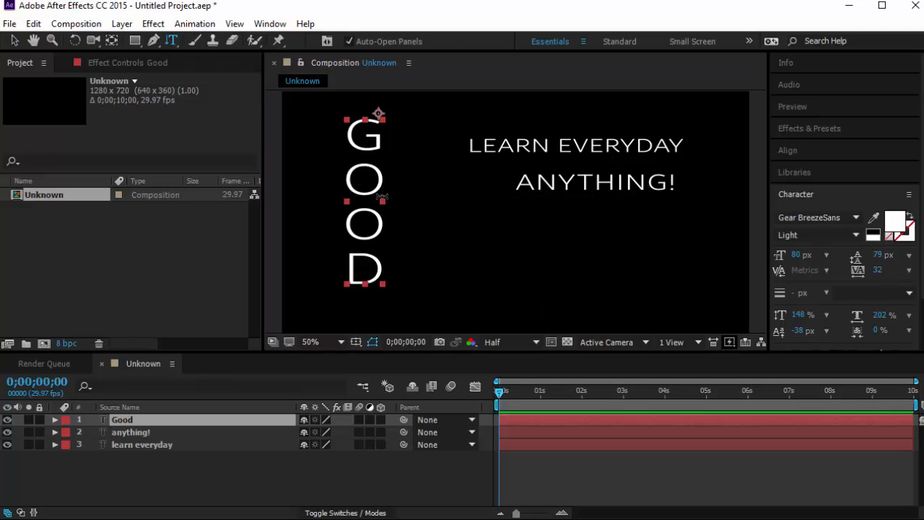
right_click(410, 206)
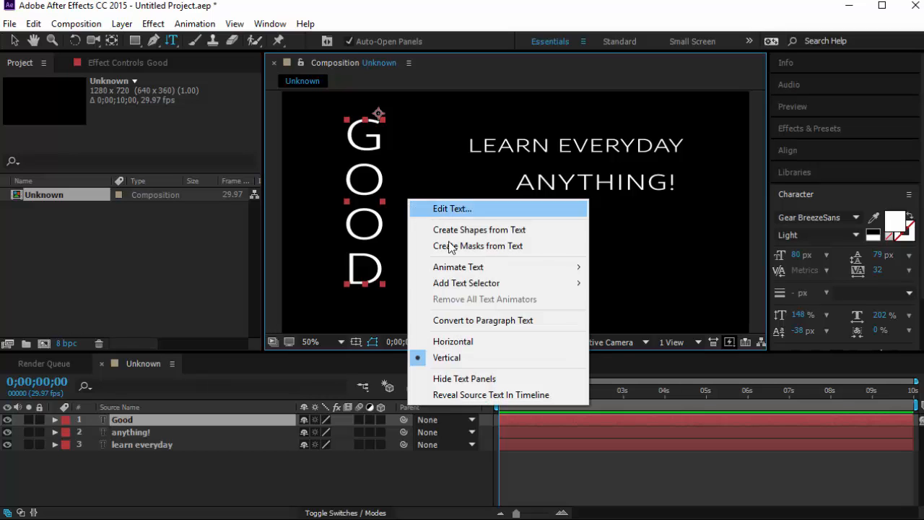
left_click(470, 345)
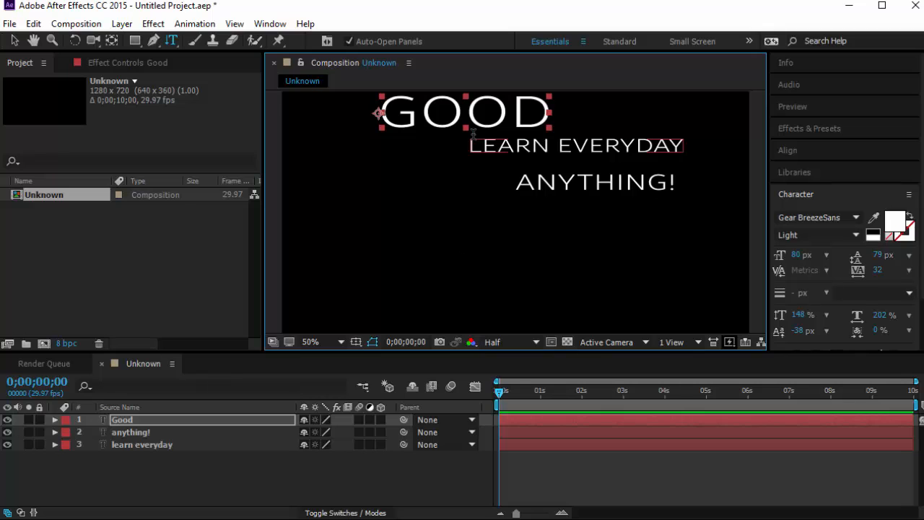
Step: Move the horizontal "GOOD" text directly in front of "LEARN EVERYDAY", level with it, and deselect it
left_click(13, 43)
left_click_drag(511, 145, 630, 259)
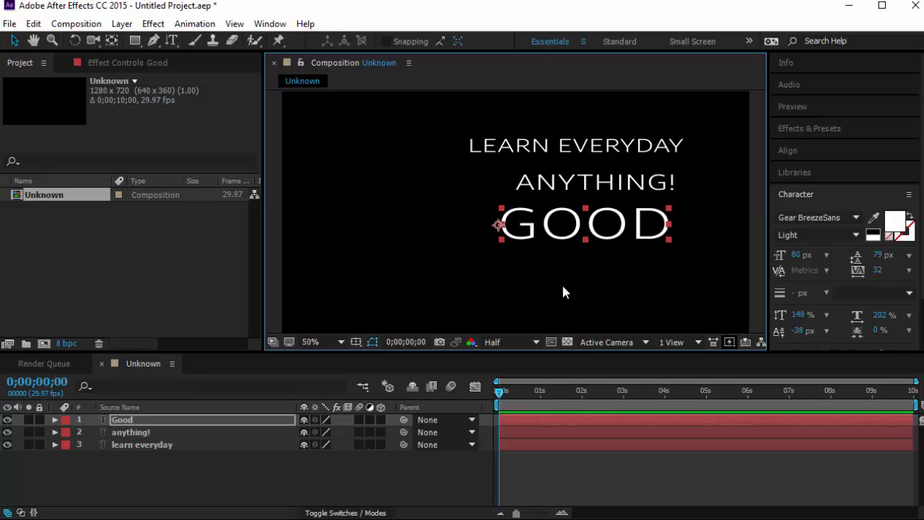
left_click_drag(657, 226, 406, 146)
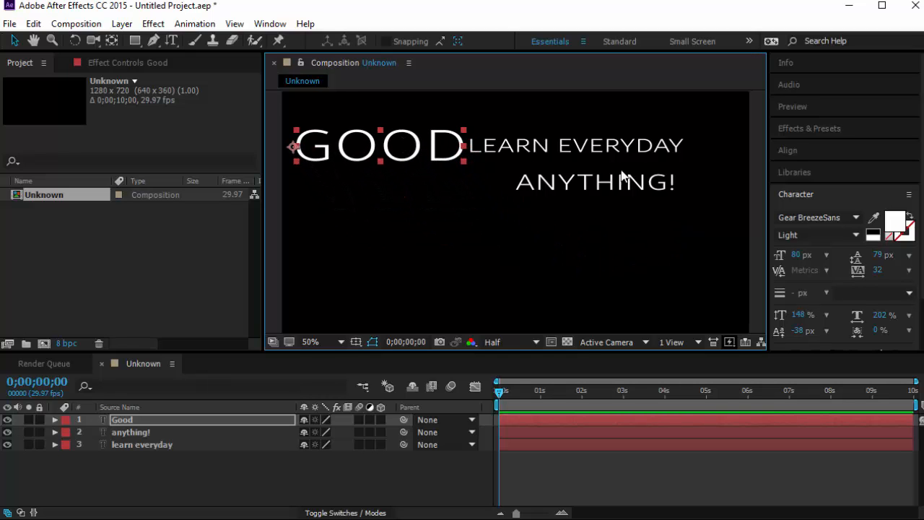
left_click(406, 212)
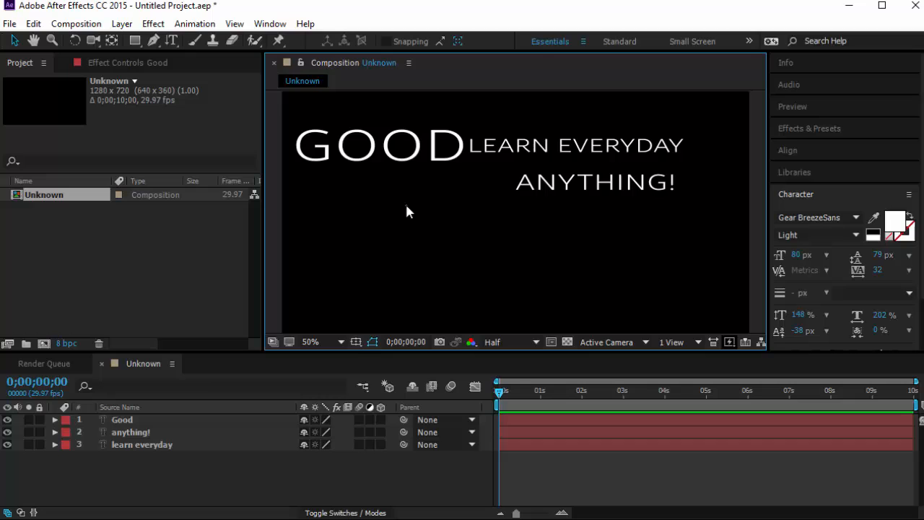
Step: Add two lines of filler text, starting "JHdiutg kljsfh kljh" and "jgviovgyhd bkljdhglvkh", below "ANYTHING!" with the Horizontal Type tool
left_click(605, 181)
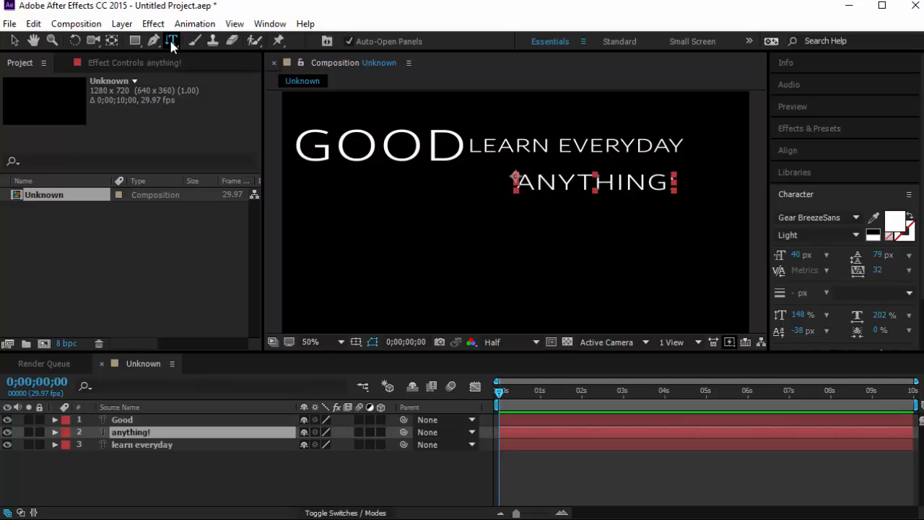
left_click_drag(171, 37, 225, 41)
left_click(673, 182)
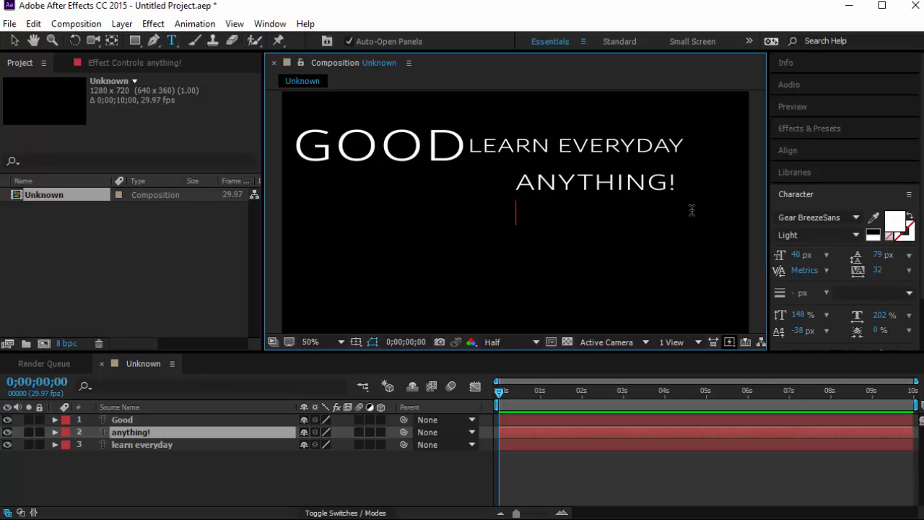
type("JHdiutg kljsfh kljh")
key("Return")
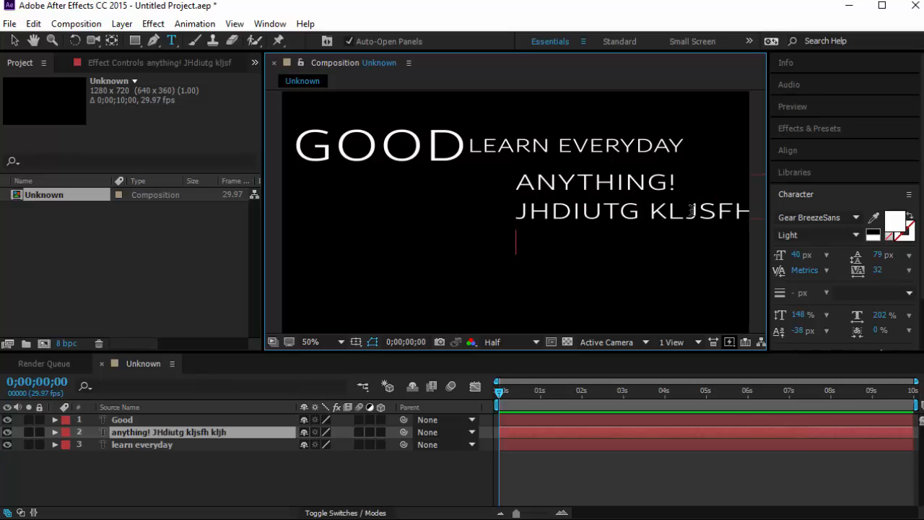
type("jgviovgyhd bkljdhglvkh bdkjlghvli")
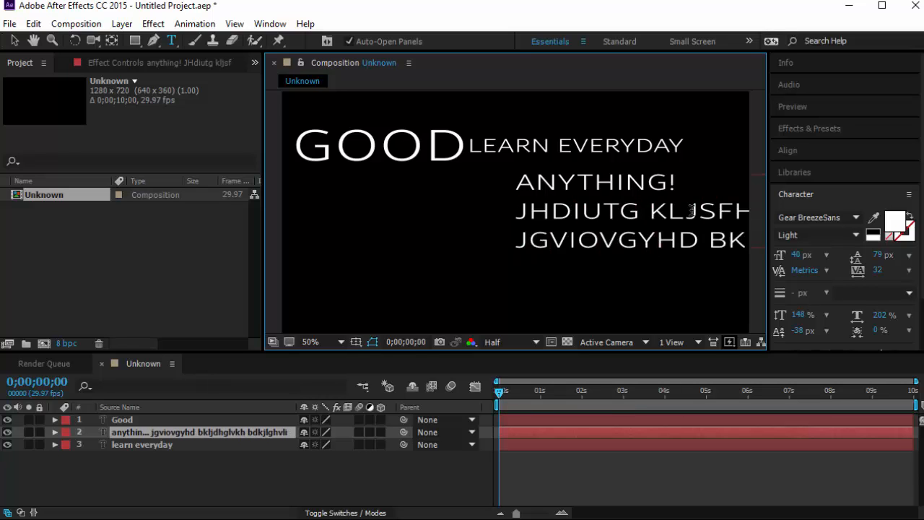
type("n yhilughiuosgybs iyjhvopsi hj")
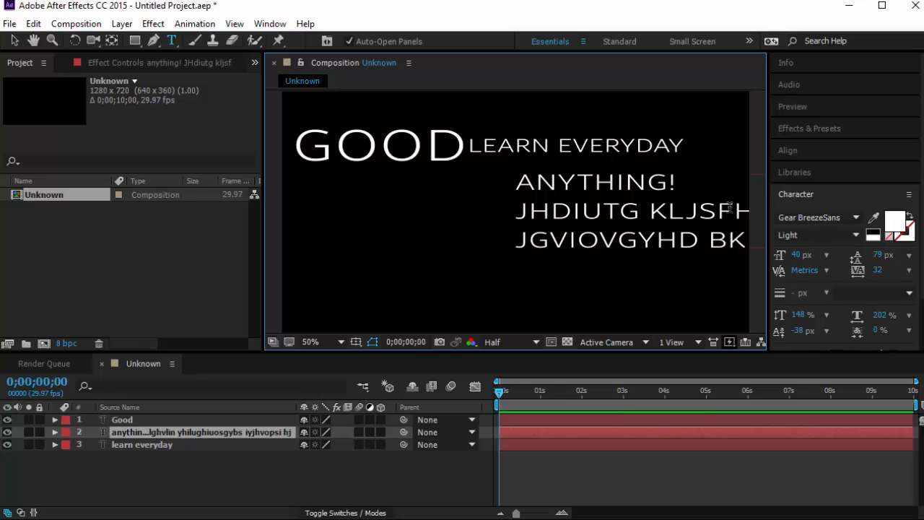
Step: Insert line breaks into the filler text below "ANYTHING!" so that its long lines wrap within the frame
scroll(608, 224, "down", 6)
scroll(567, 241, "up", 3)
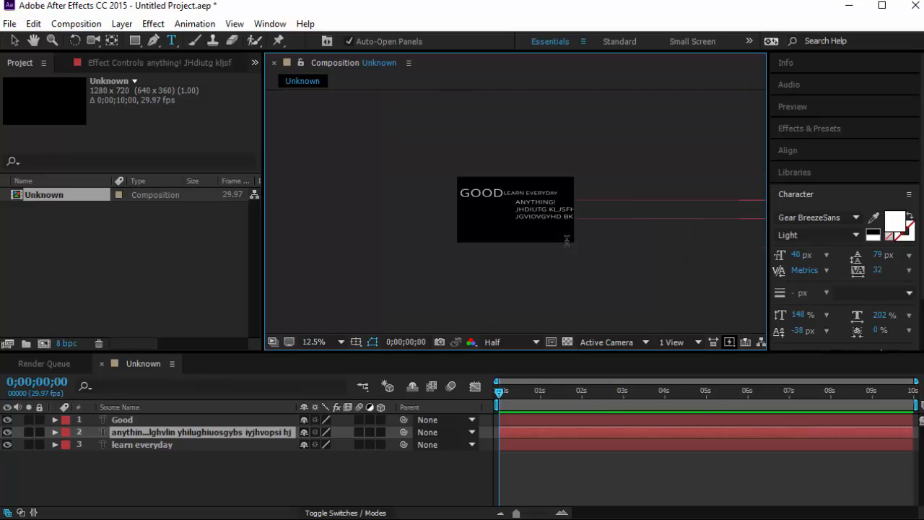
key("period")
key("period")
key("period")
key("period")
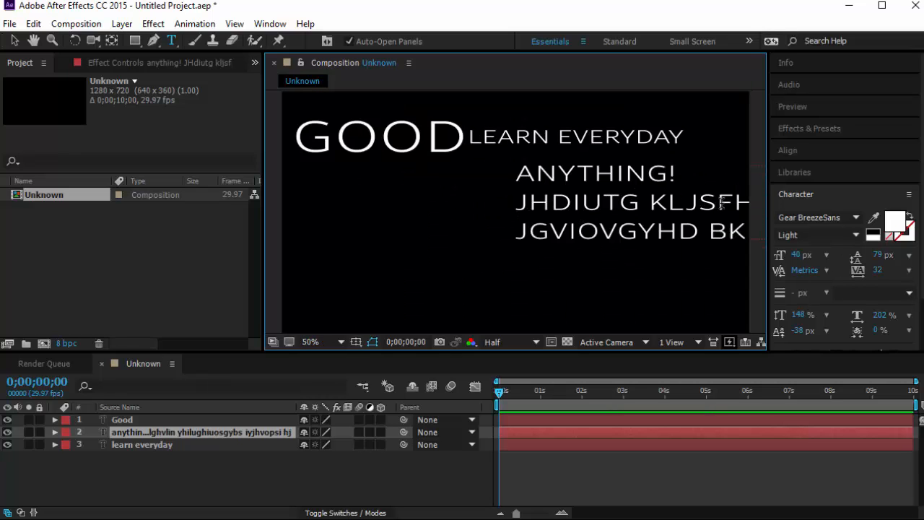
key("Return")
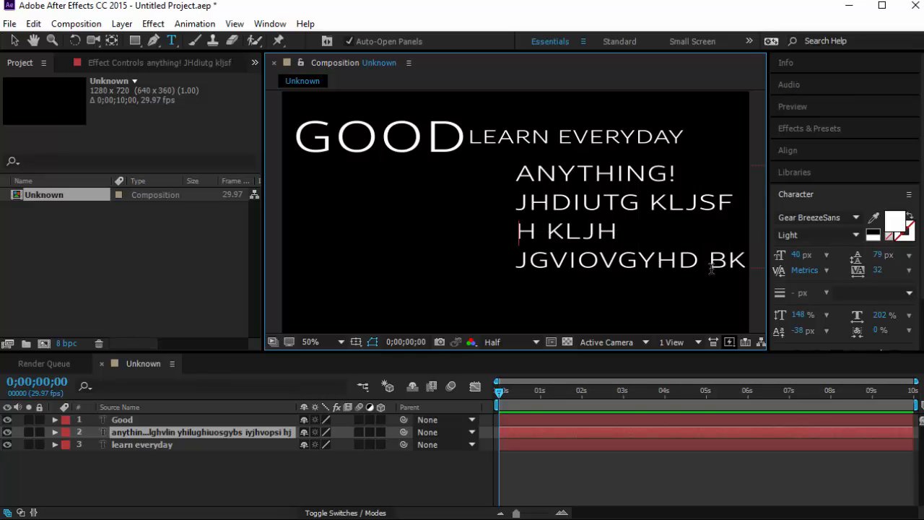
left_click(727, 258)
key("Return")
left_click(715, 288)
key("Return")
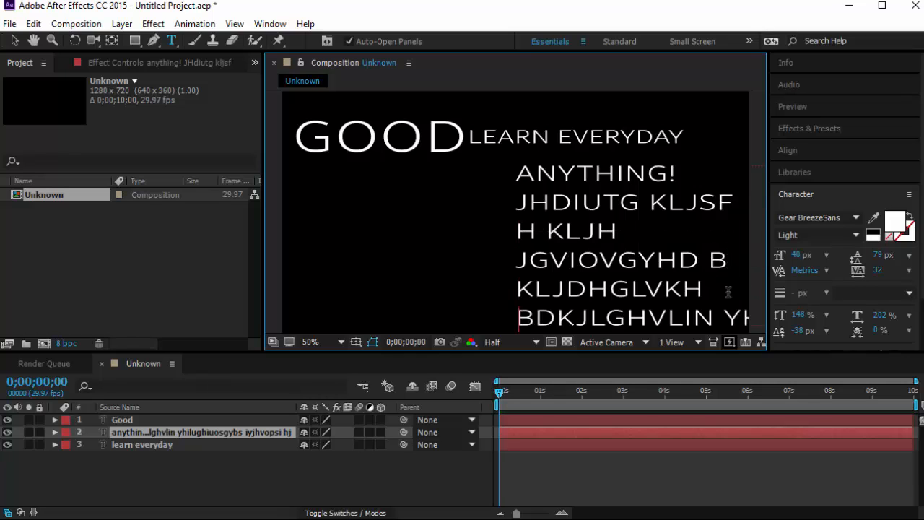
left_click(728, 318)
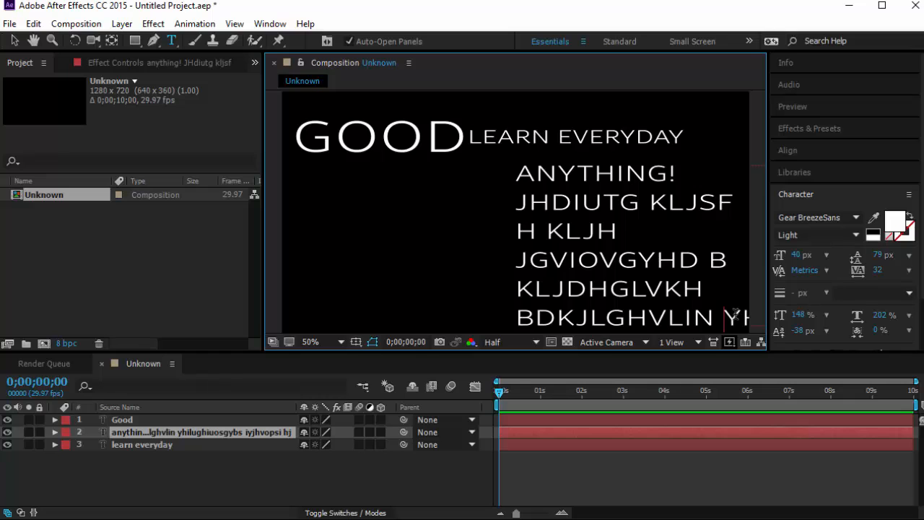
key("Return")
scroll(712, 286, "down", 2)
scroll(658, 267, "up", 1)
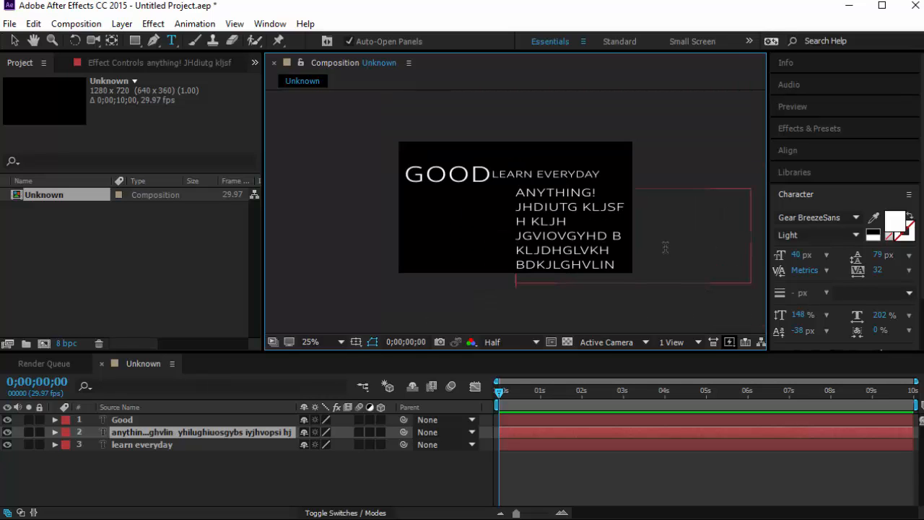
scroll(534, 242, "up", 1)
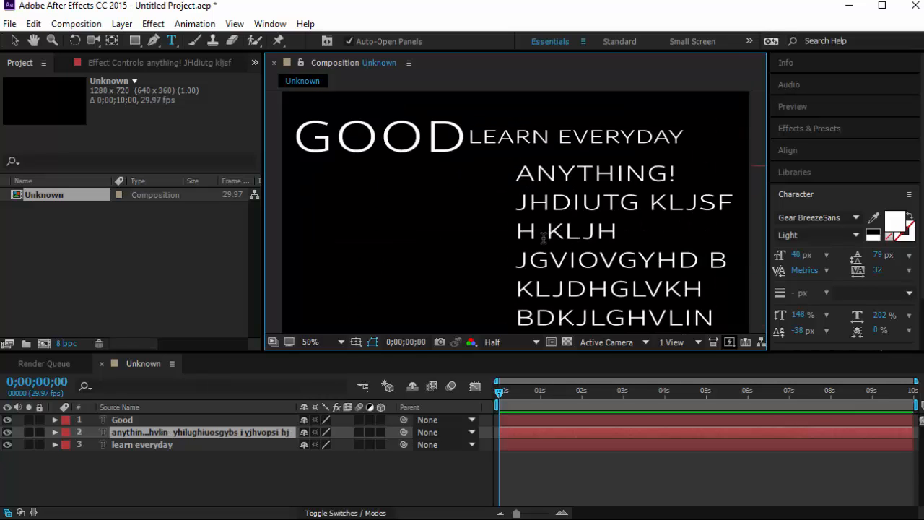
Step: Move the multi-line "ANYTHING!" text block to the left so it sits beneath "GOOD"
left_click(15, 41)
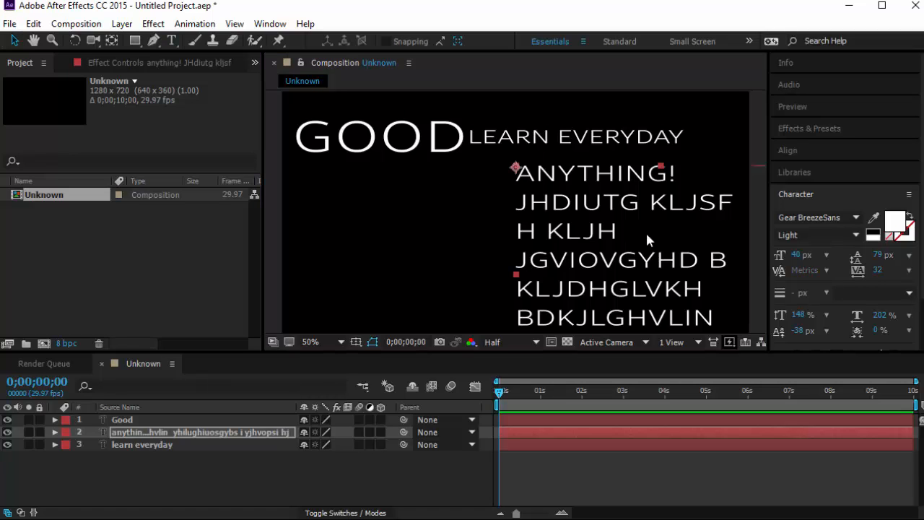
left_click_drag(534, 242, 391, 246)
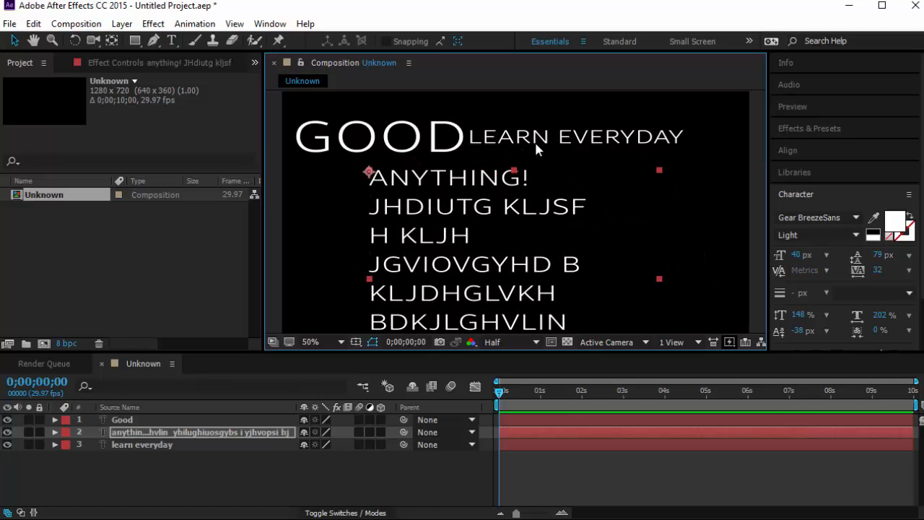
scroll(551, 207, "down", 1)
scroll(549, 204, "up", 1)
Step: Append "gfivyhiu t gdu" directly after "ANYTHING!" on the first line of the text block
left_click(174, 41)
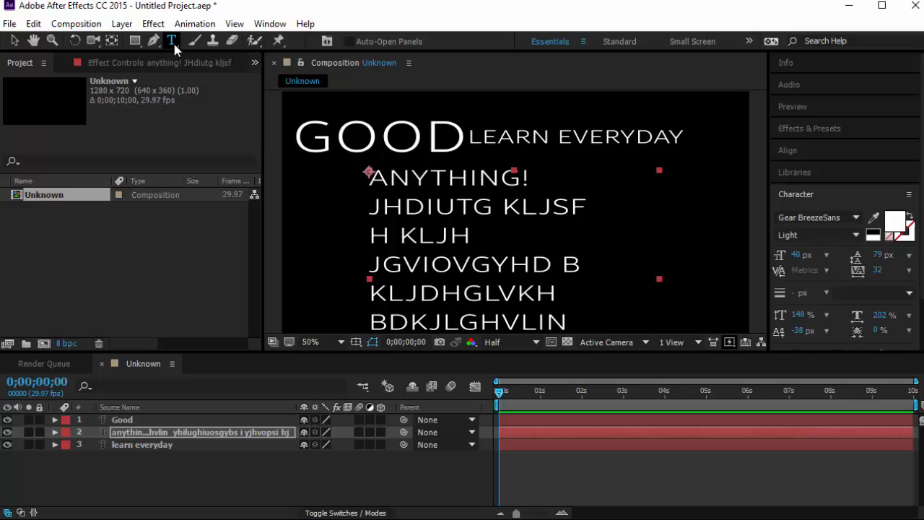
left_click(449, 180)
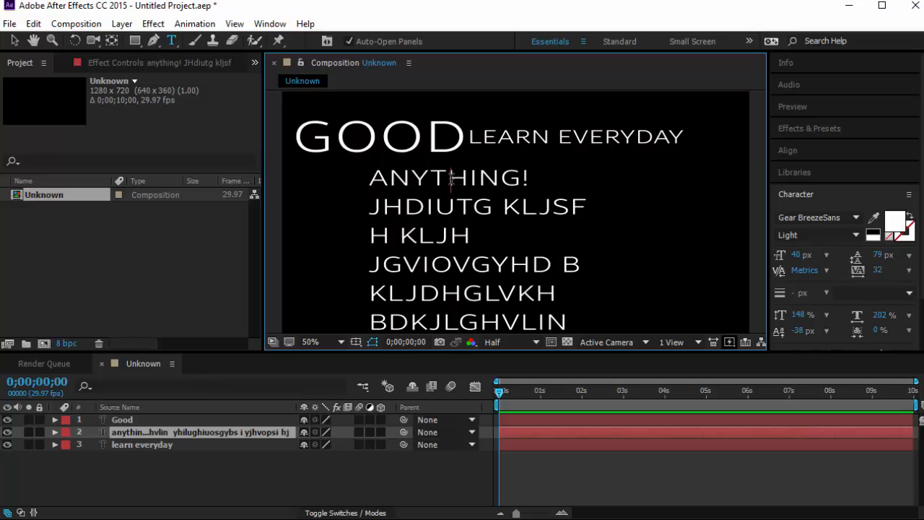
double_click(452, 180)
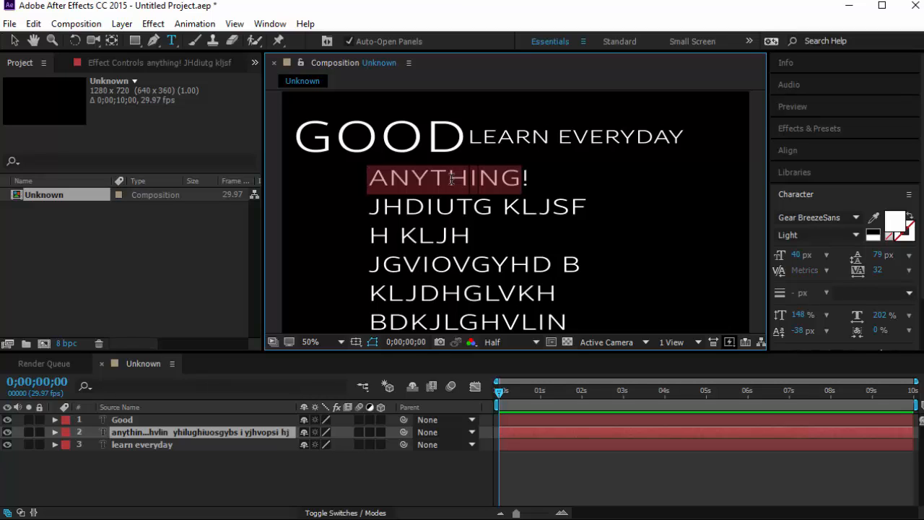
double_click(452, 179)
left_click(530, 177)
type("gfivyhiu t gdu")
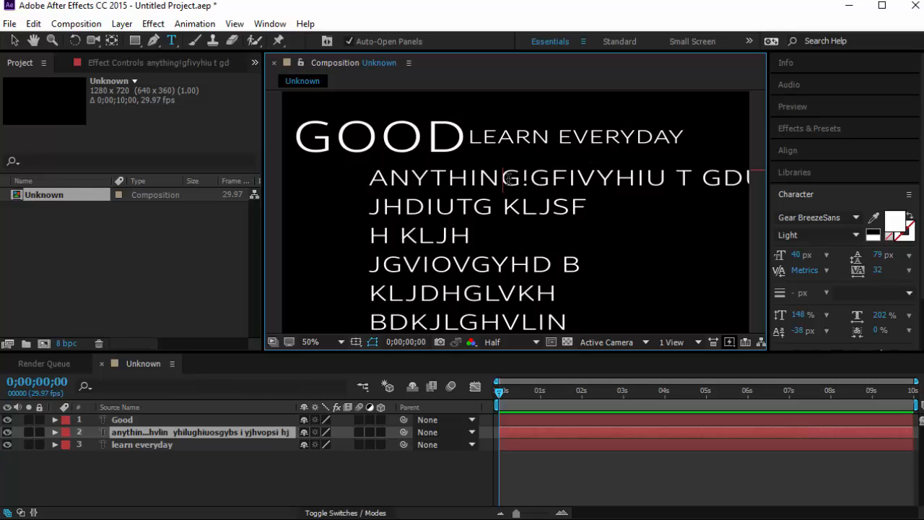
Step: Select single words and the entire text of the multi-line "ANYTHING!" block, and adjust its font size
double_click(508, 179)
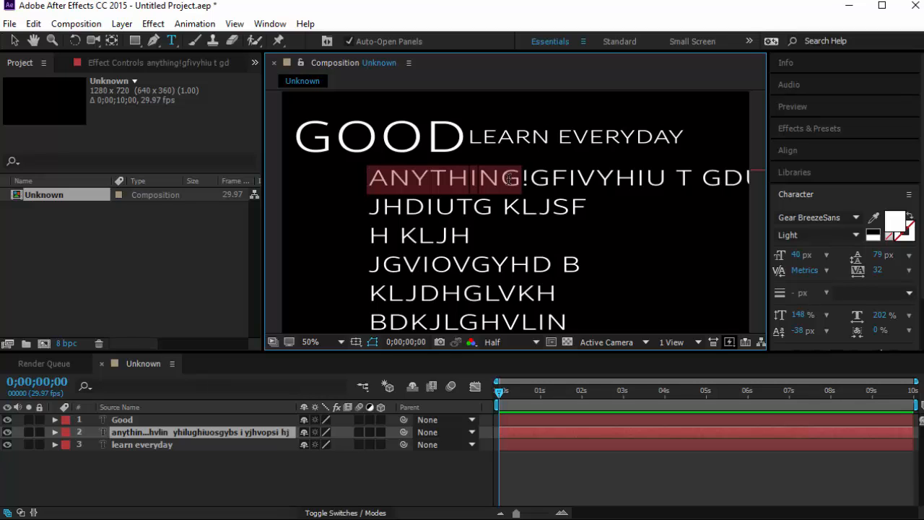
triple_click(508, 179)
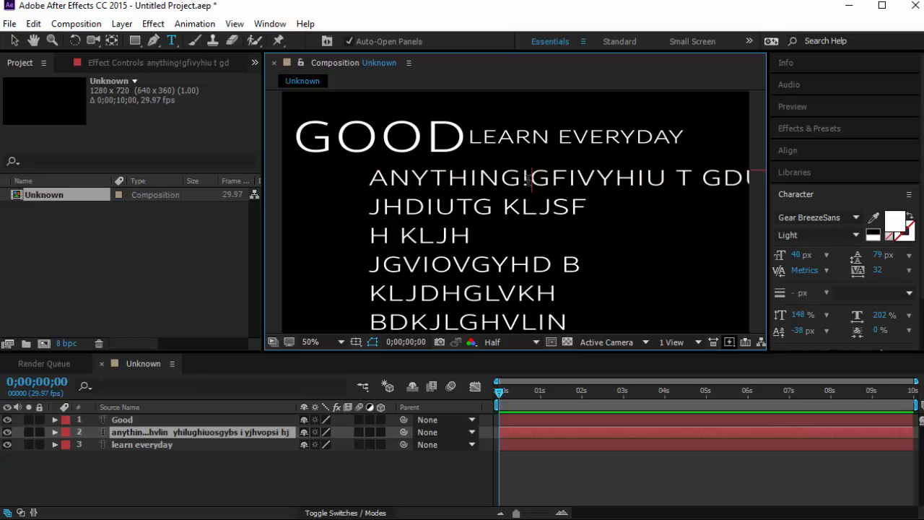
double_click(531, 179)
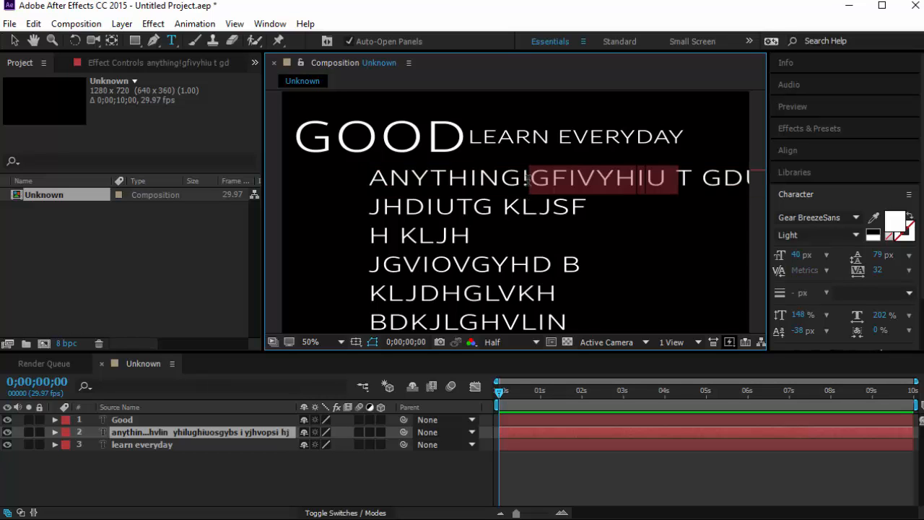
double_click(529, 179)
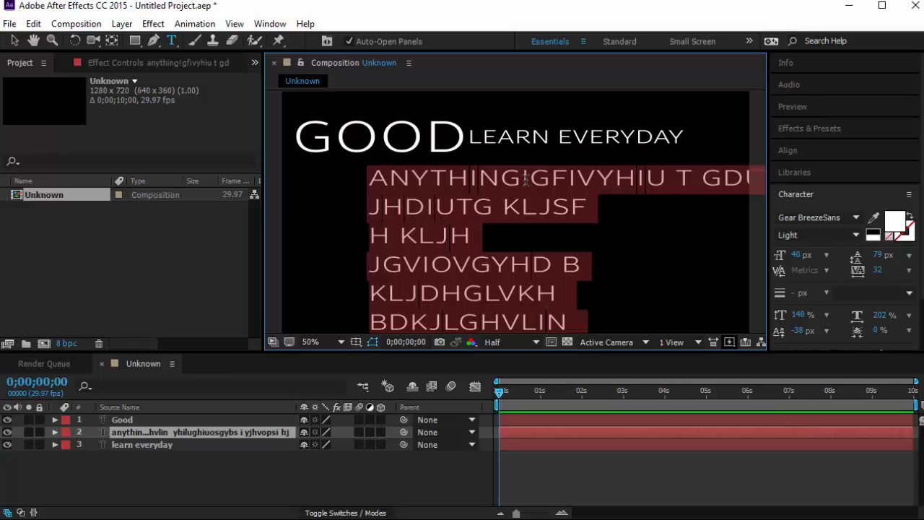
scroll(527, 179, "down", 2)
scroll(526, 180, "up", 2)
mouse_move(798, 254)
left_mouse_down()
mouse_move(785, 254)
mouse_move(797, 255)
left_mouse_up()
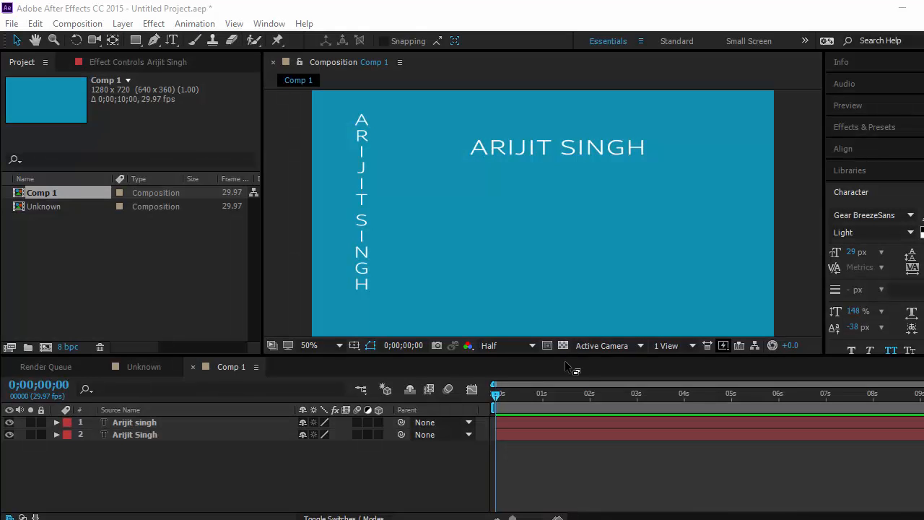
Step: Rotate the horizontal name text in Comp 1 about 90° clockwise around its anchor point and back to nearly horizontal
left_click(532, 146)
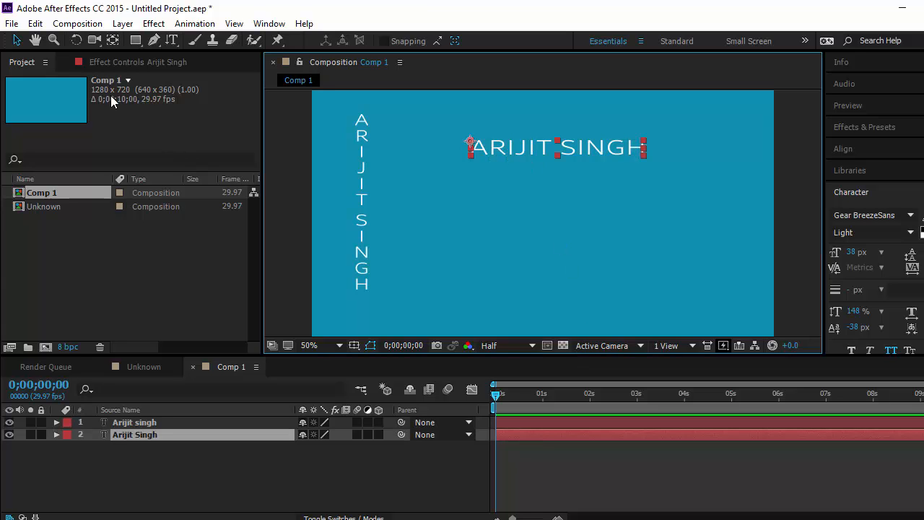
left_click(76, 41)
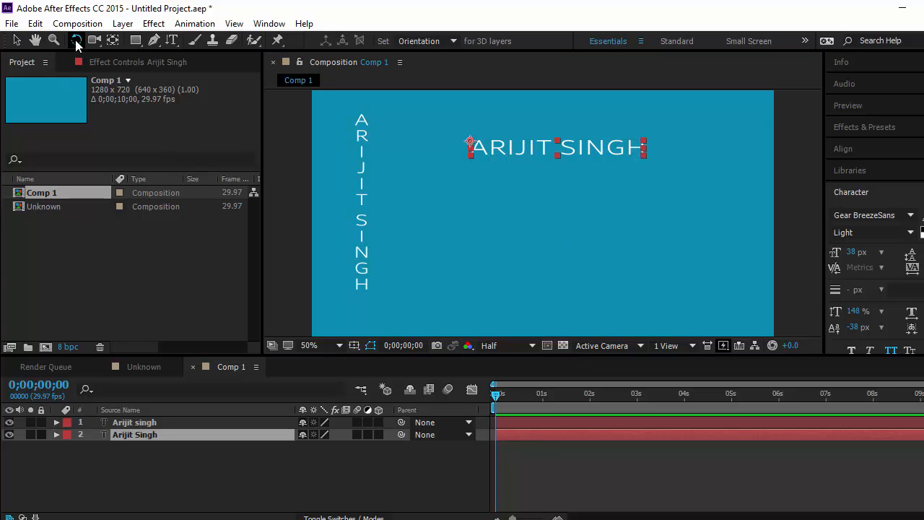
left_click(675, 210)
left_click(638, 147)
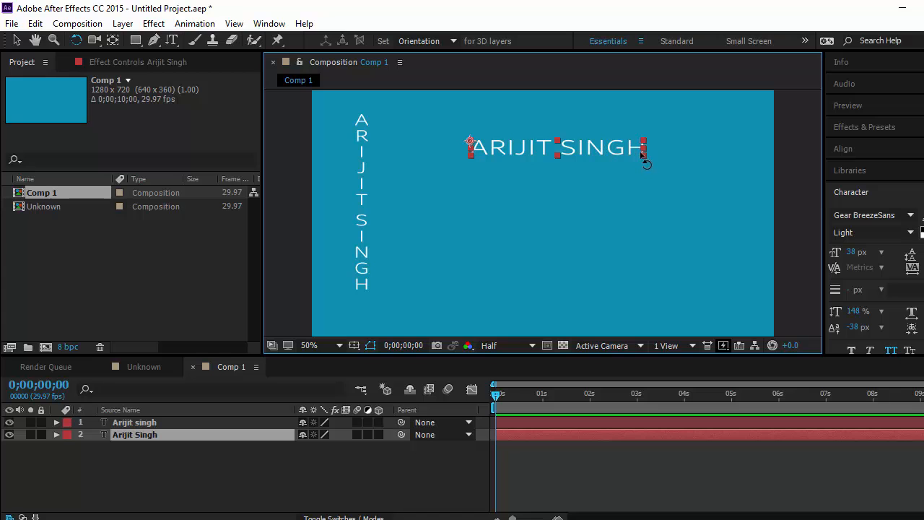
left_click_drag(646, 163, 454, 252)
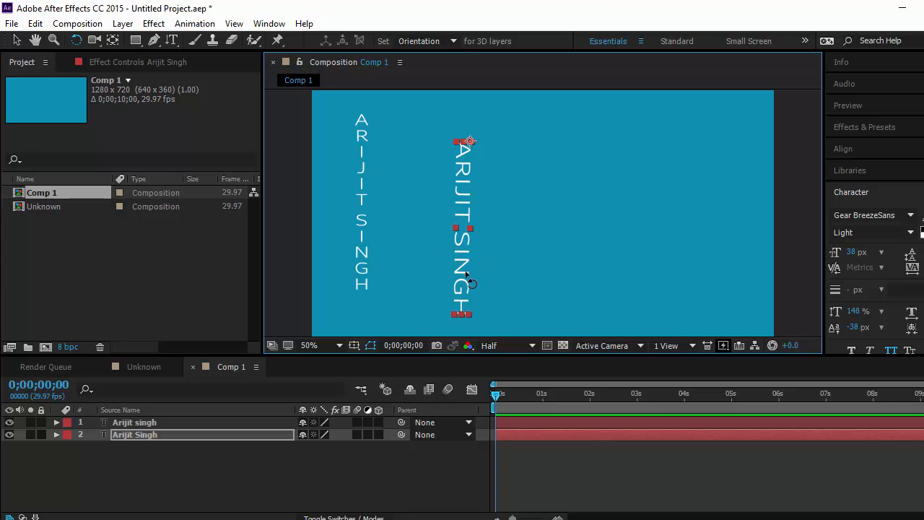
left_click_drag(468, 310, 669, 151)
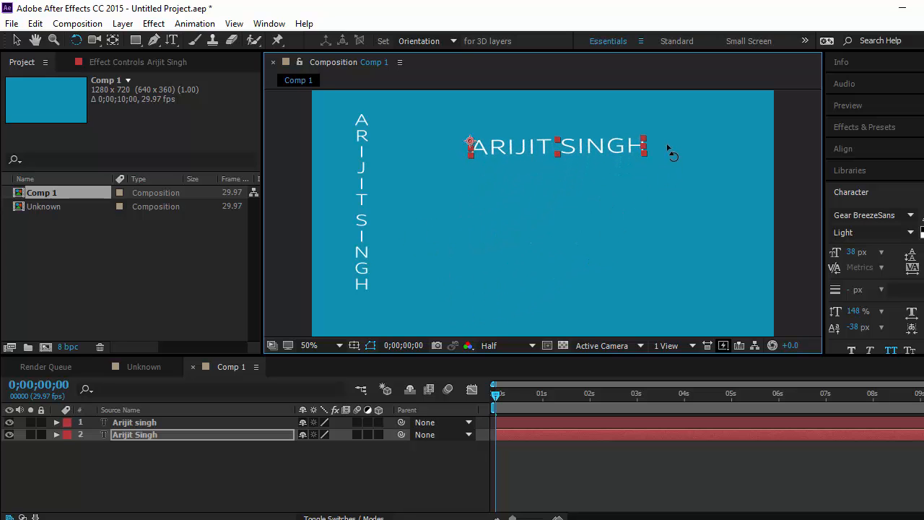